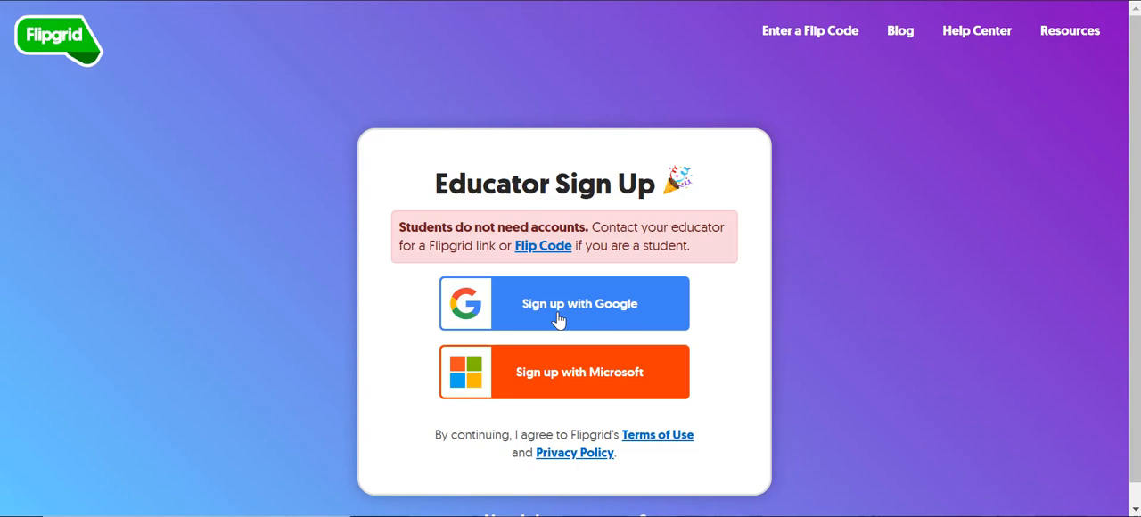
# Step: Sign up as an educator with Google, entering the account email and account password
pyautogui.click(559, 319)
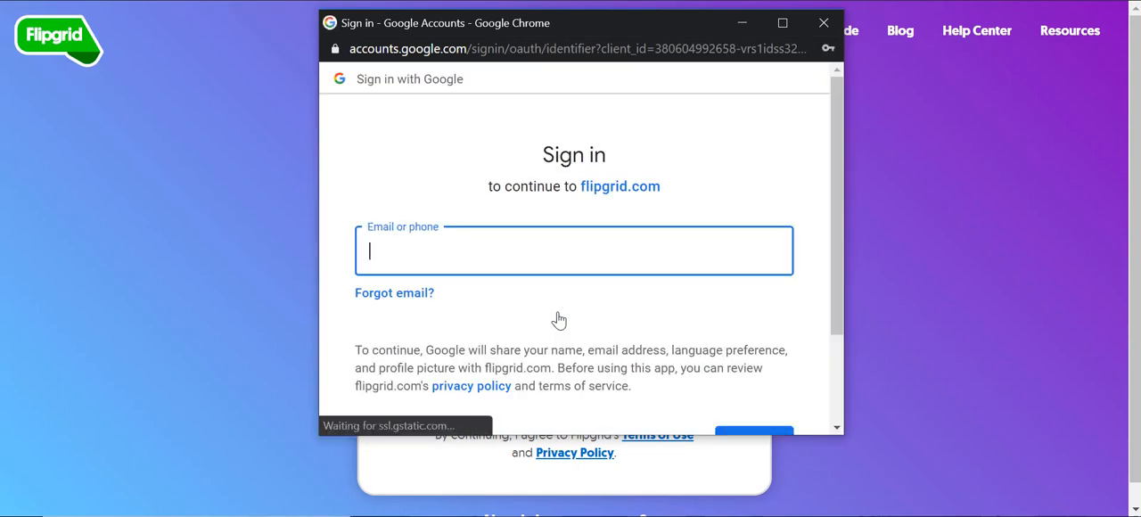
pyautogui.press('Return')
pyautogui.scroll(-2, 542, 339)
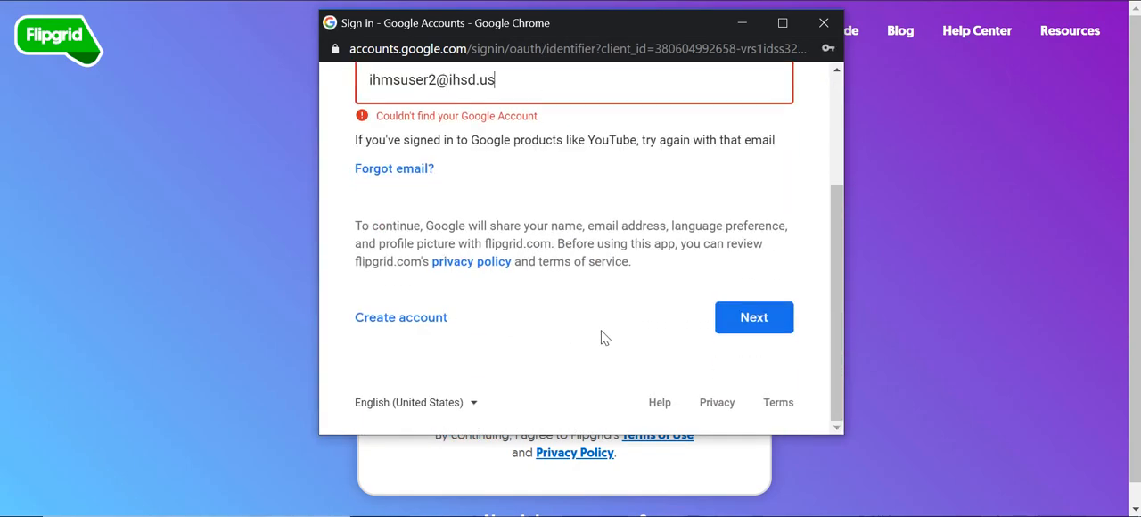
pyautogui.click(747, 328)
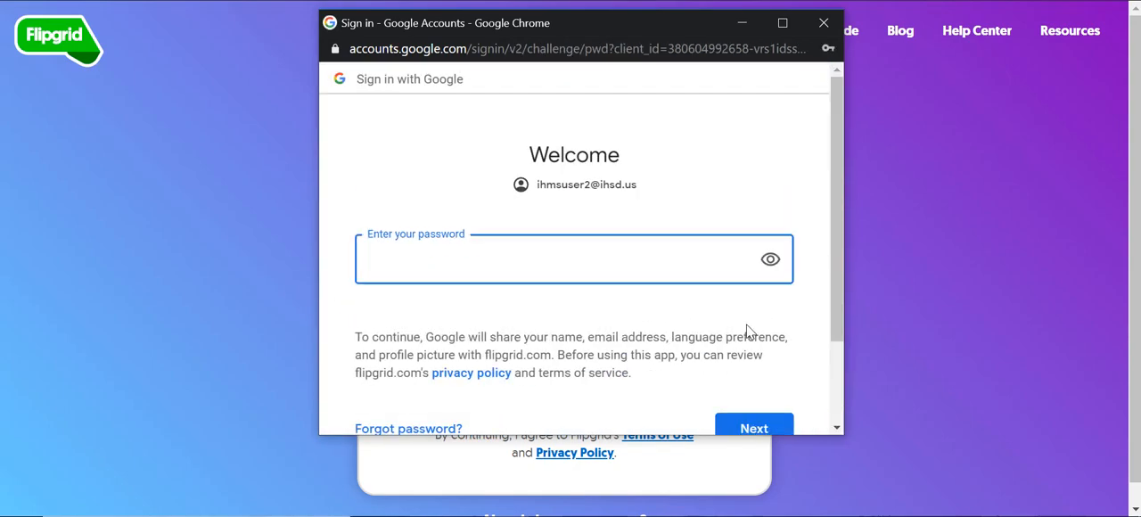
pyautogui.write('••••••••')
pyautogui.click(750, 431)
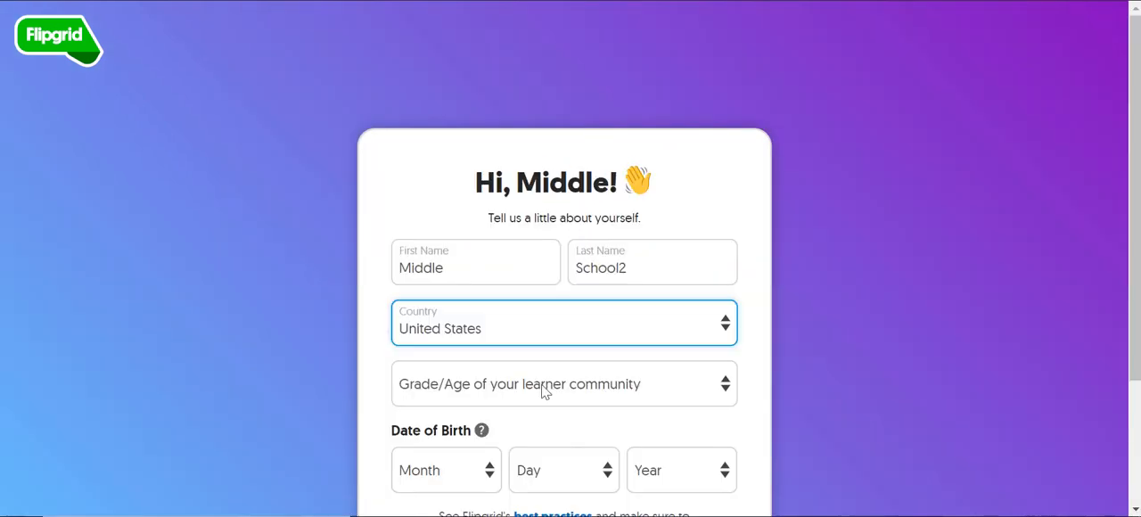
# Step: Complete the educator profile with High school (ages 14-18) as the learner grade, fill in the date of birth, and submit it
pyautogui.click(543, 390)
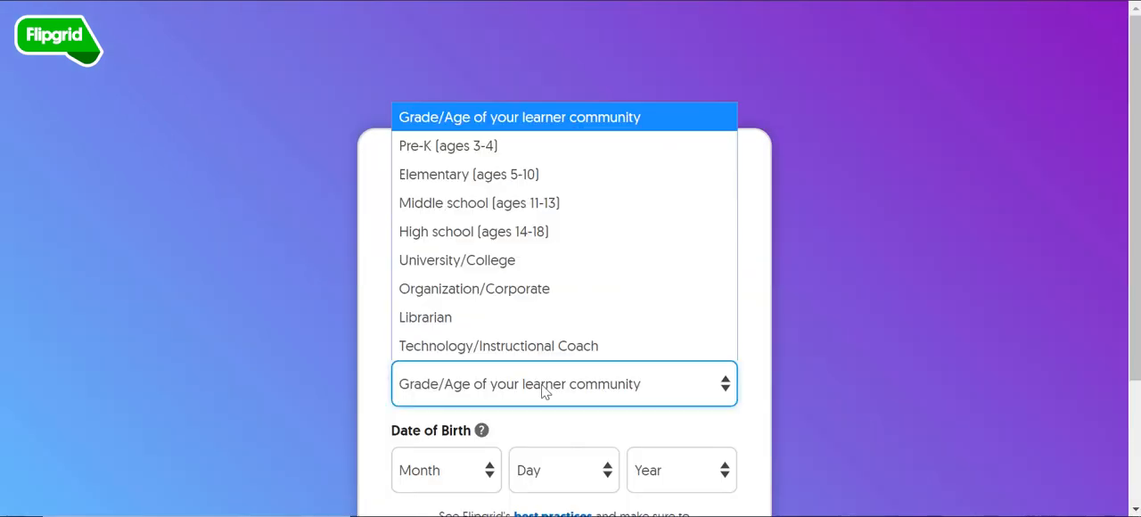
pyautogui.click(534, 230)
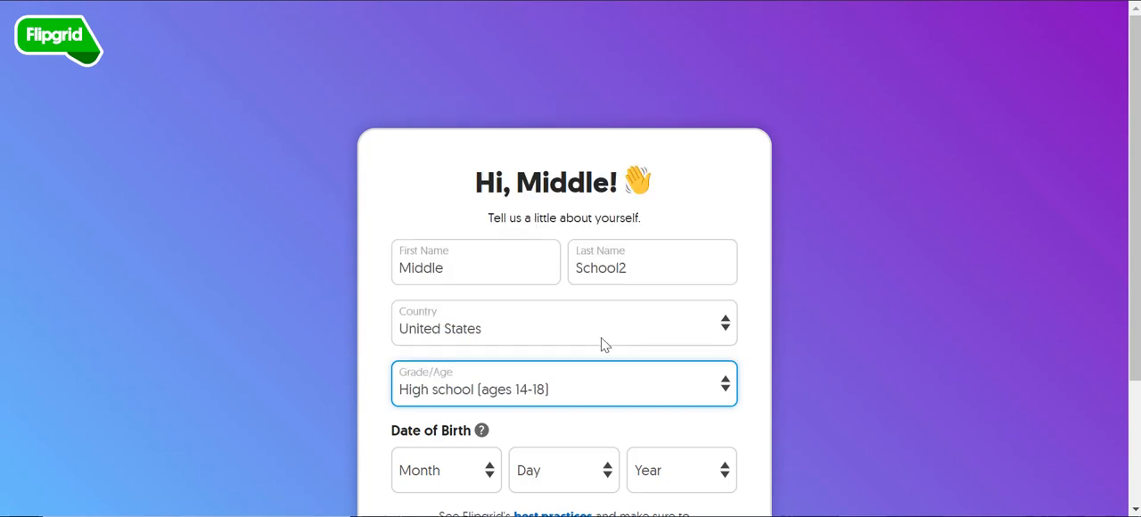
pyautogui.scroll(-2, 601, 345)
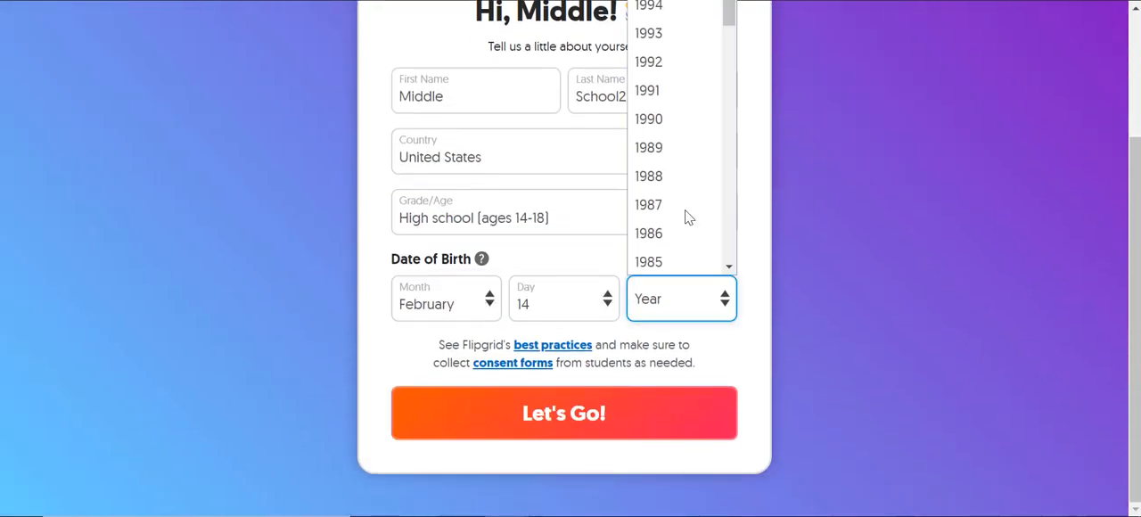
pyautogui.click(667, 233)
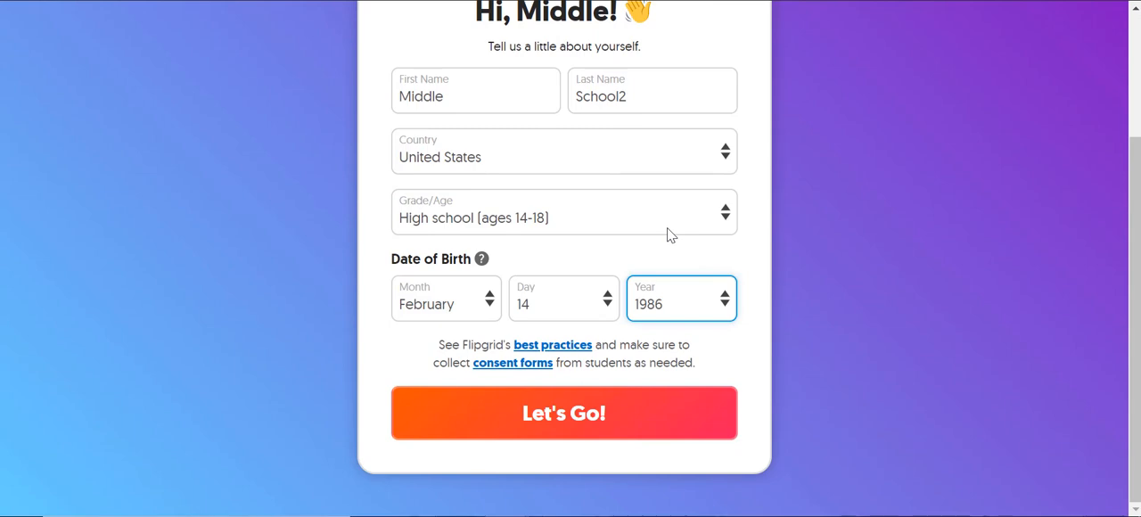
pyautogui.click(562, 429)
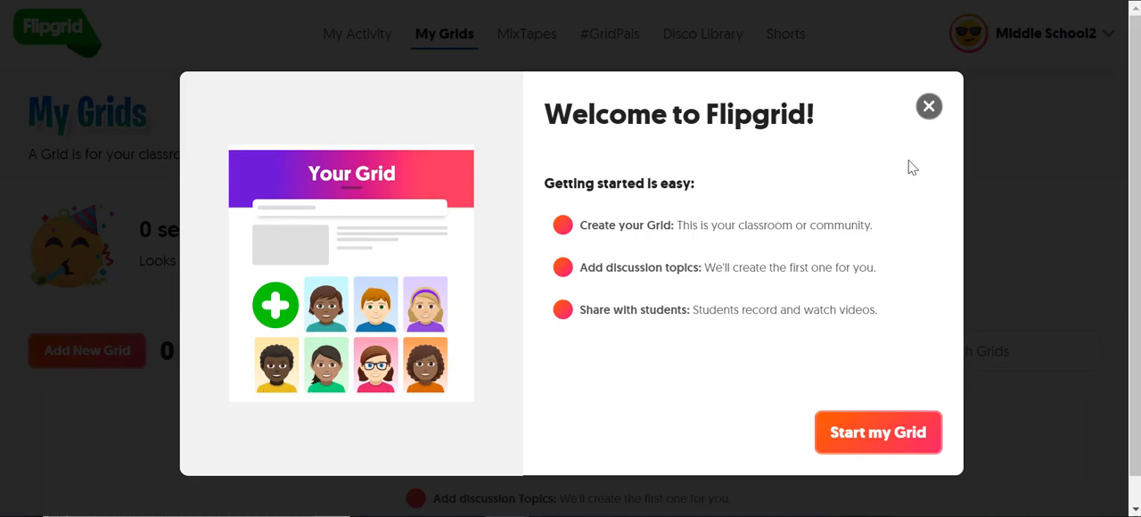
# Step: Dismiss the welcome message and start a new grid named Biology
pyautogui.click(929, 106)
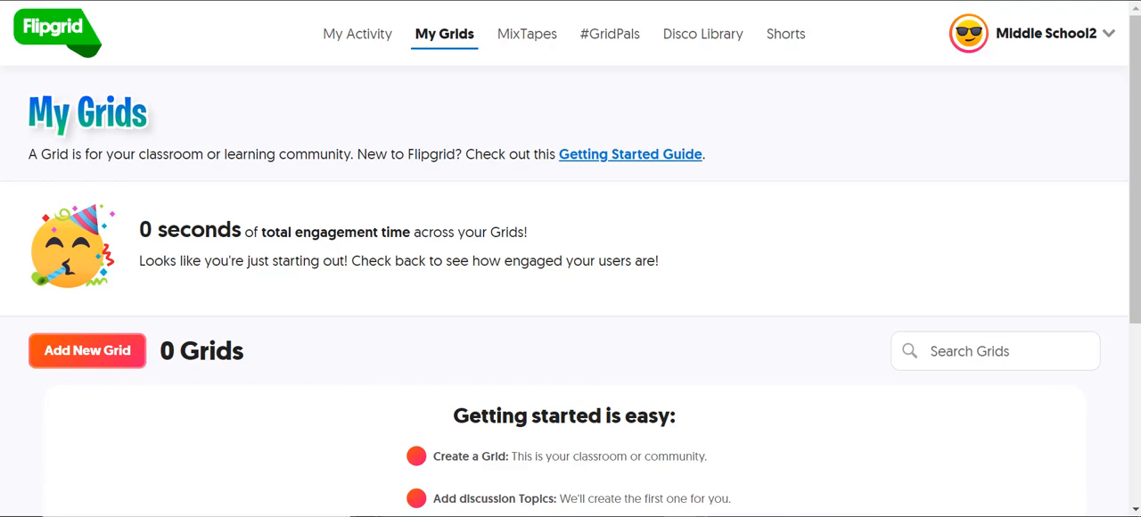
pyautogui.click(80, 354)
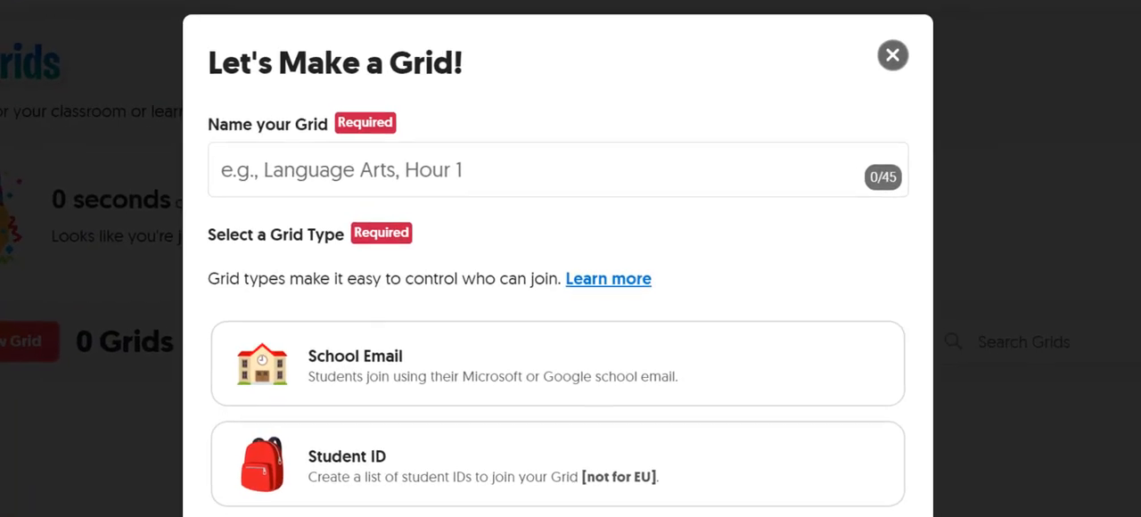
pyautogui.click(249, 161)
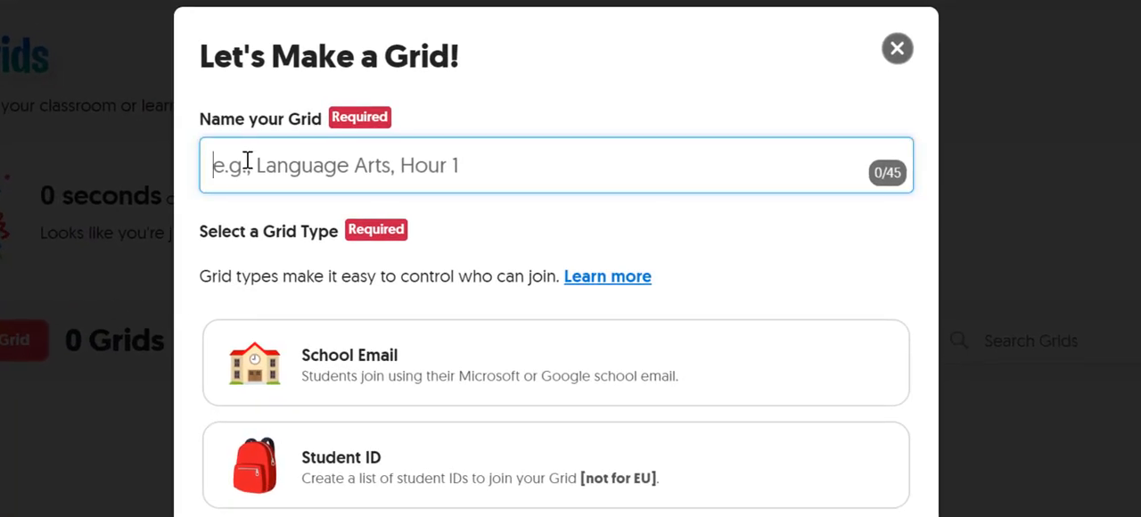
pyautogui.write('Biology')
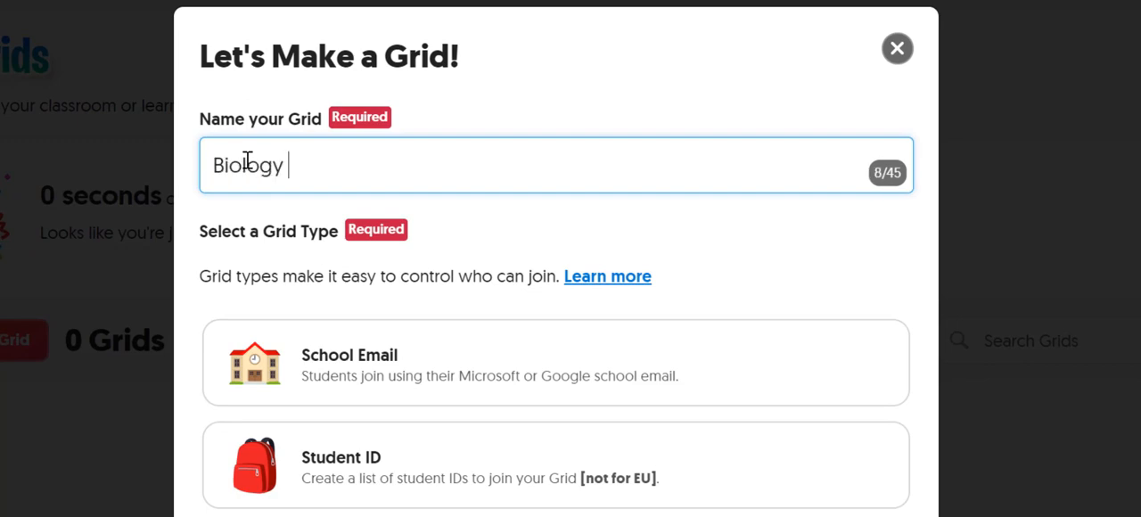
# Step: Choose School Email as the grid type so students join with their school accounts
pyautogui.scroll(-3, 485, 217)
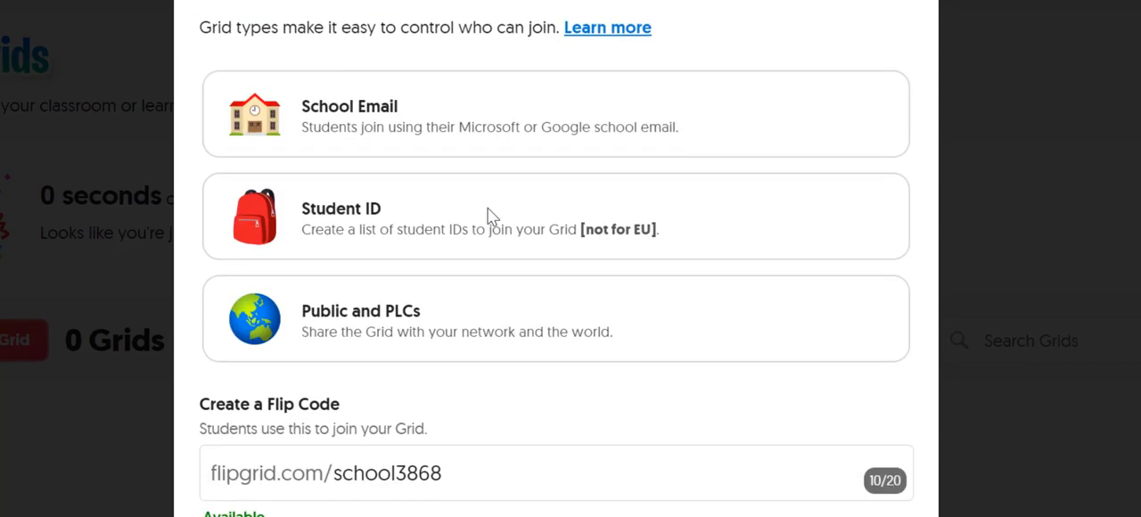
pyautogui.scroll(1, 487, 216)
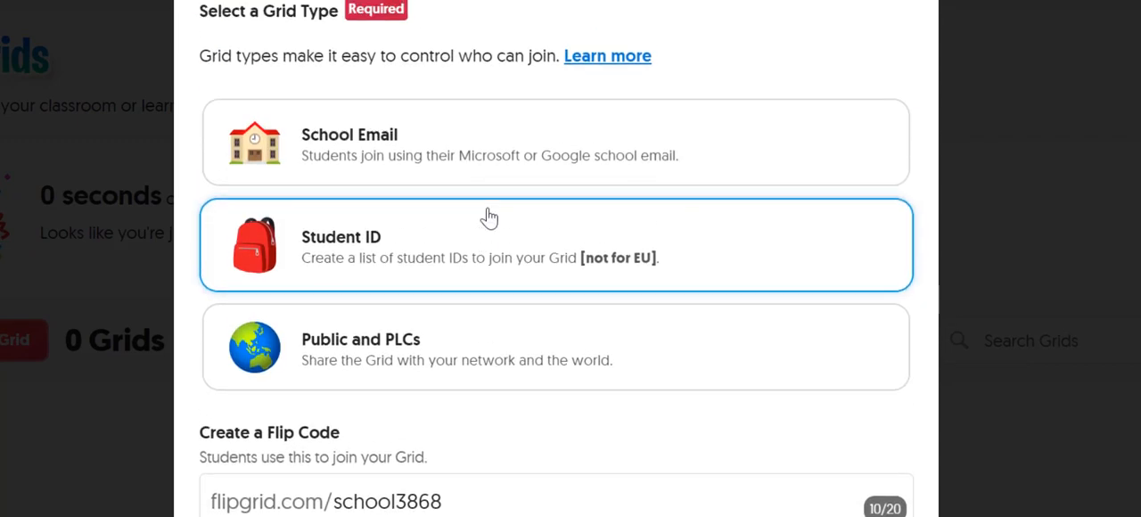
pyautogui.click(469, 168)
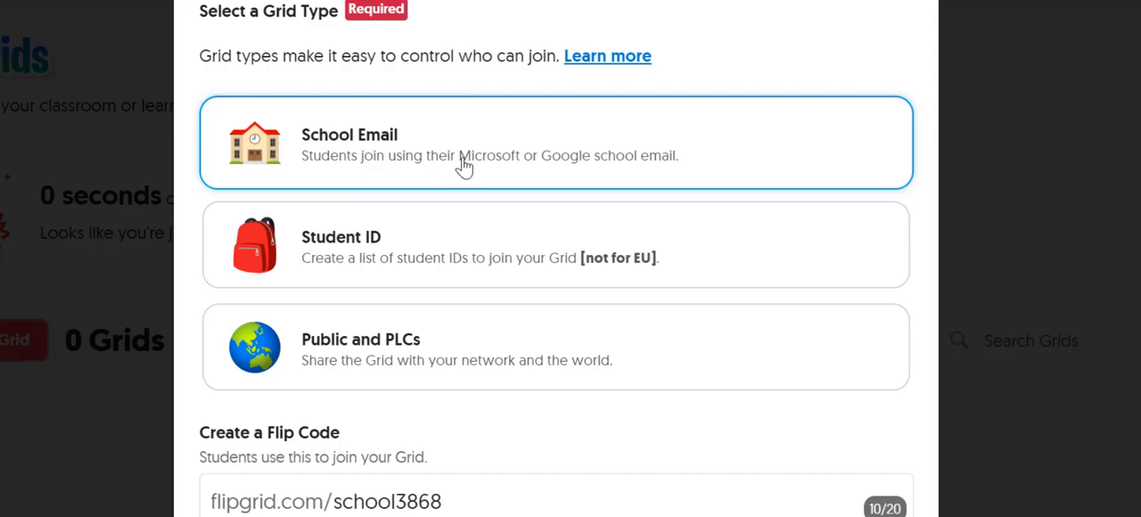
pyautogui.click(463, 168)
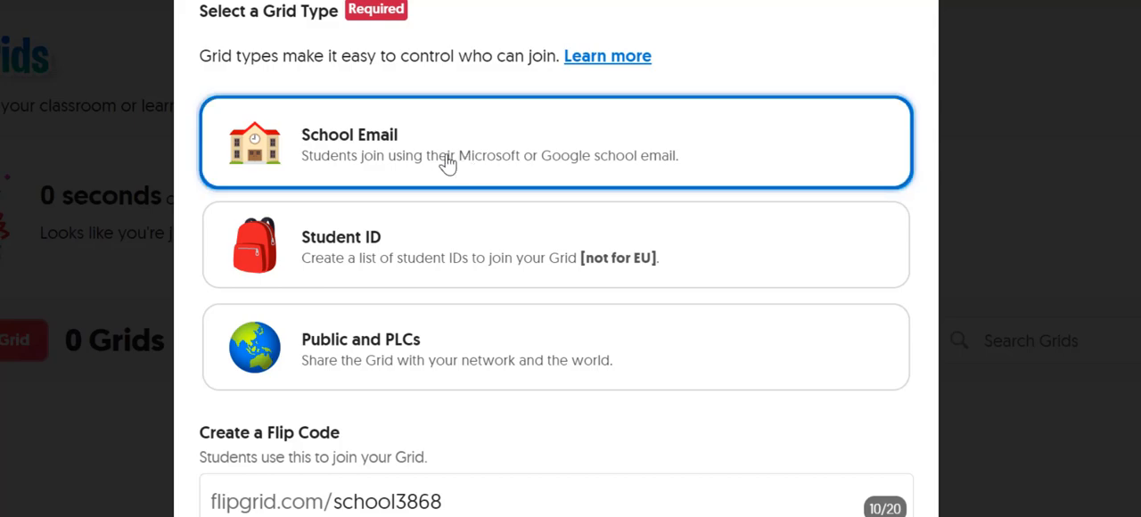
pyautogui.scroll(-3, 481, 258)
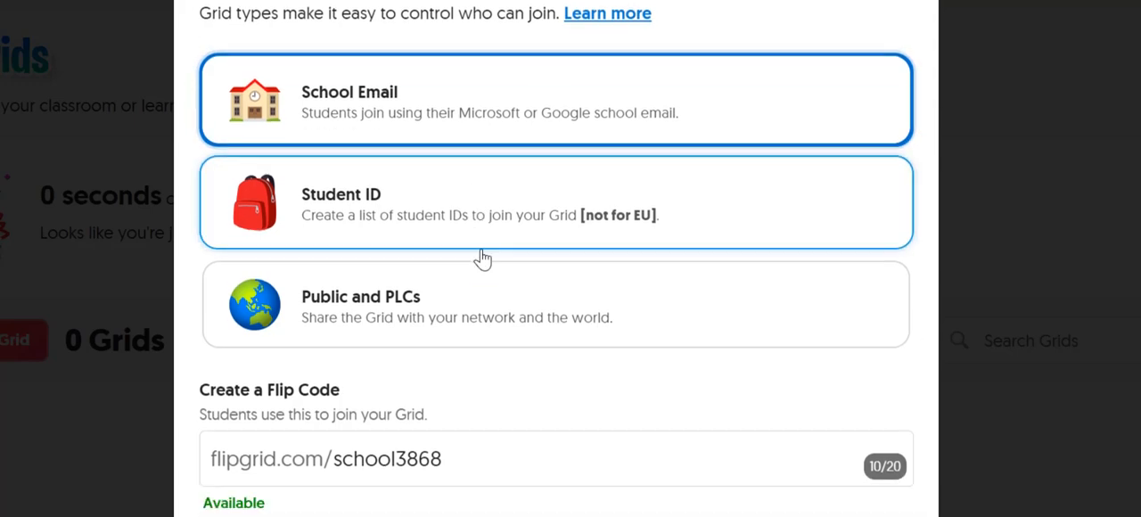
pyautogui.scroll(2, 513, 319)
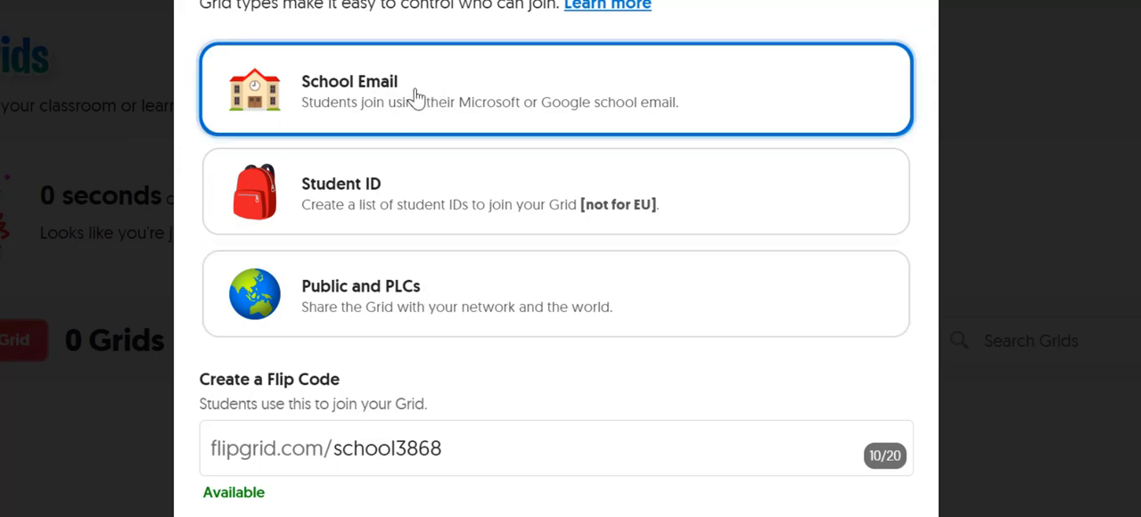
# Step: Replace the suggested Flip Code with a custom one made of the teacher's surname followed by "bio"
pyautogui.moveTo(469, 443); pyautogui.dragTo(338, 449)
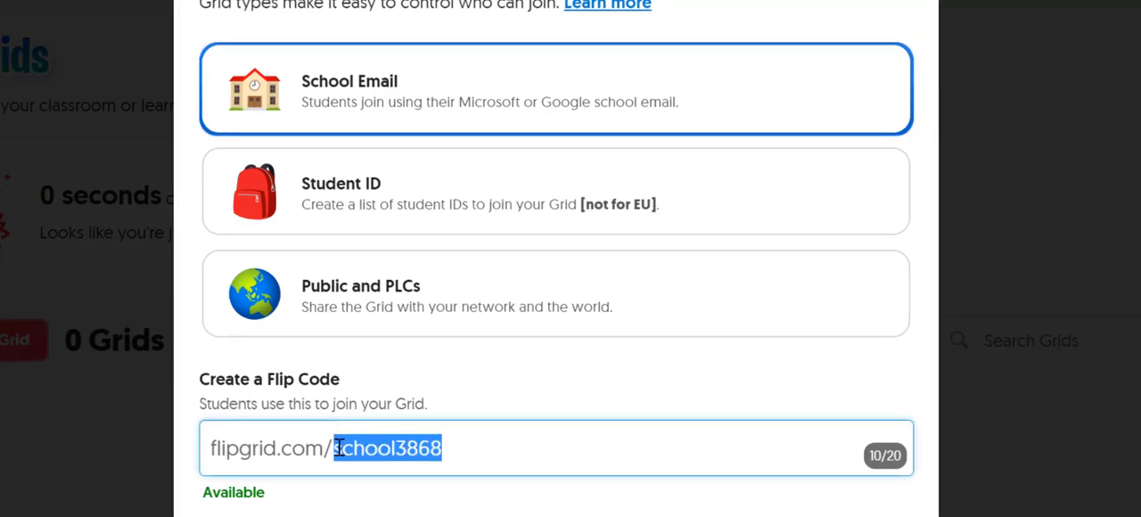
pyautogui.press('BackSpace')
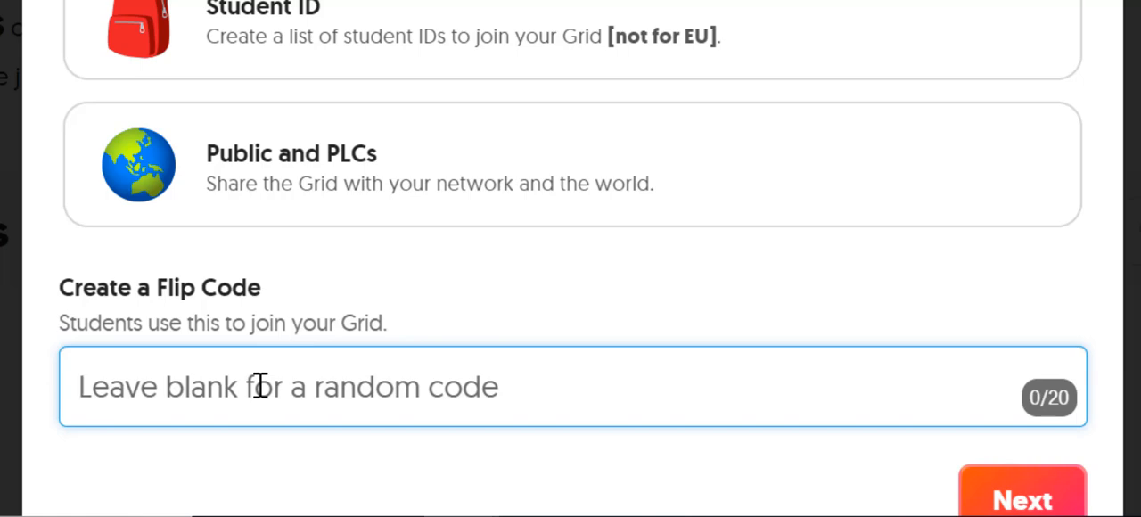
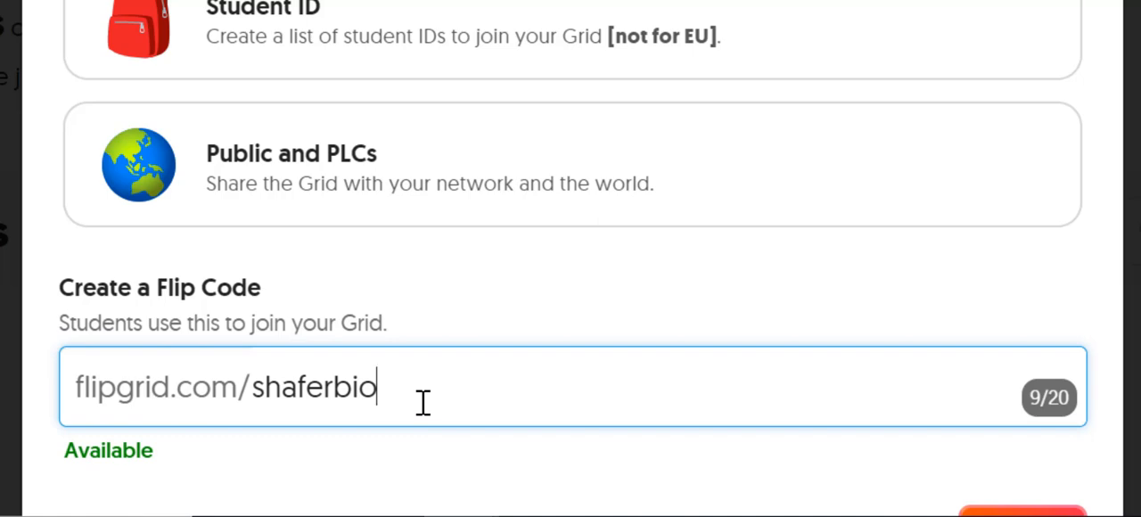
pyautogui.scroll(-2, 604, 299)
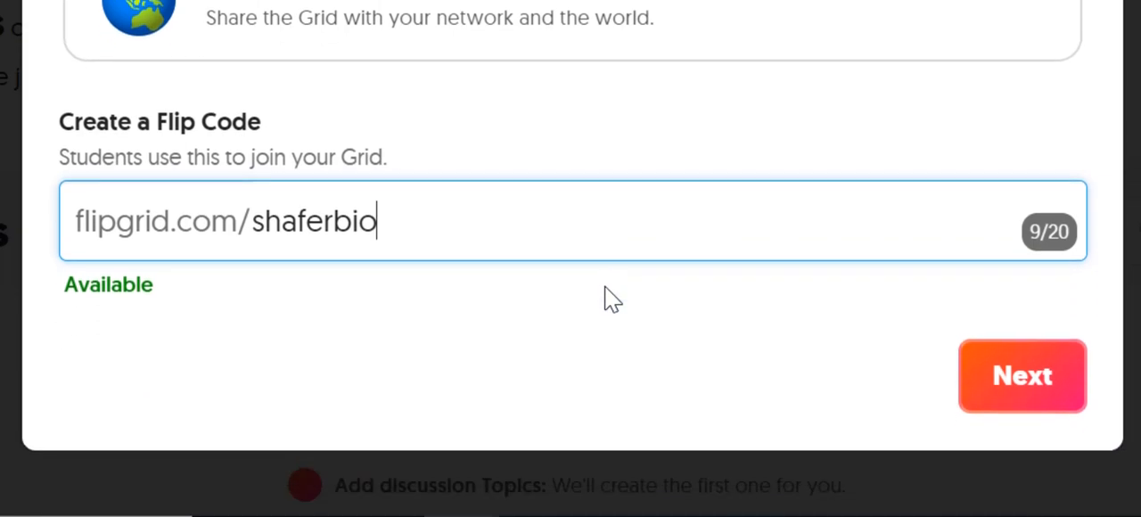
# Step: Accept the prefilled school email domain, finish creating the grid, and close the sharing dialog
pyautogui.click(1026, 379)
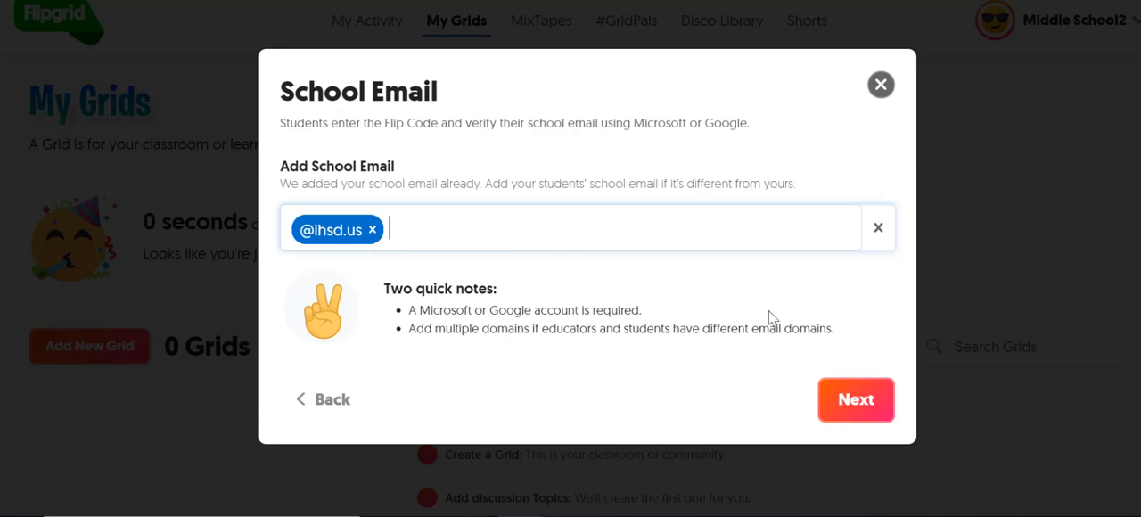
pyautogui.click(872, 412)
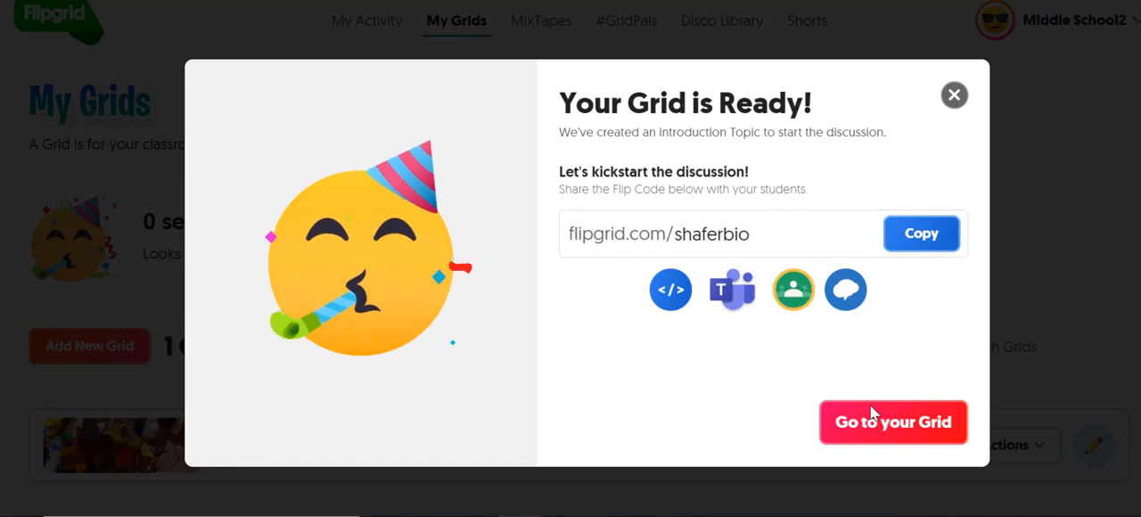
pyautogui.click(954, 95)
# Step: Open the Biology grid's settings for editing and go to the cover image options under Personalize
pyautogui.click(161, 390)
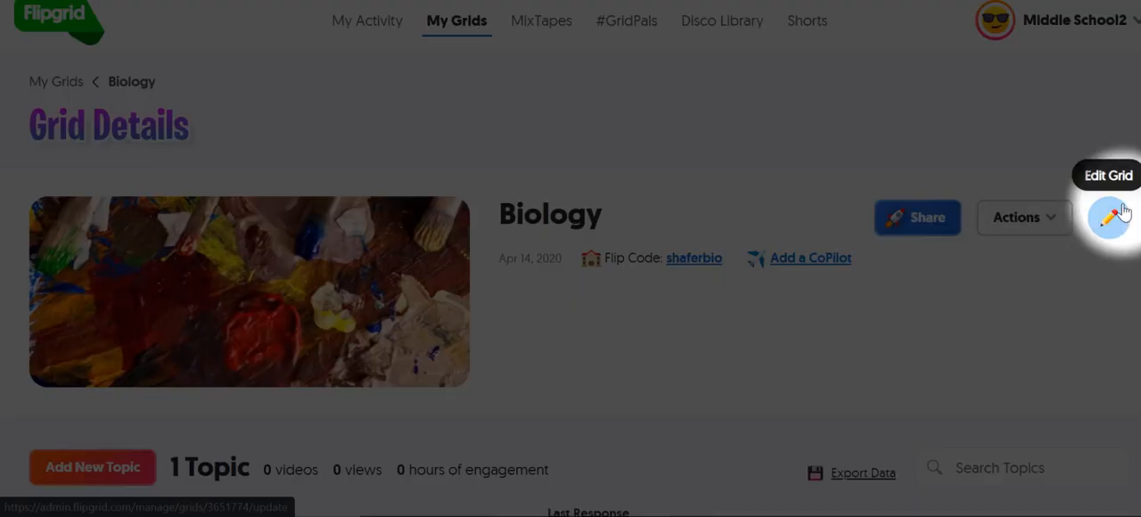
pyautogui.click(1110, 216)
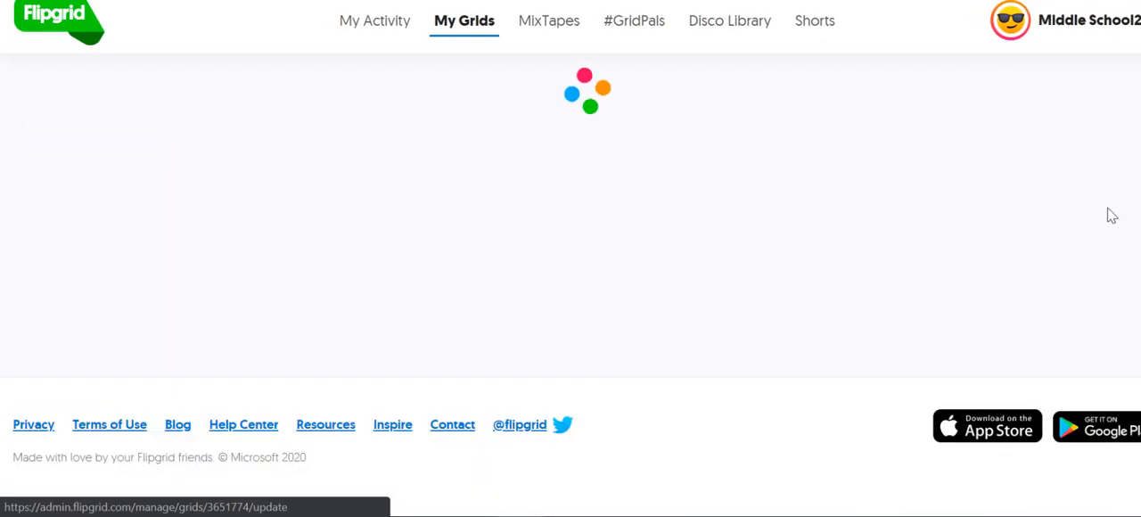
pyautogui.scroll(-3, 486, 259)
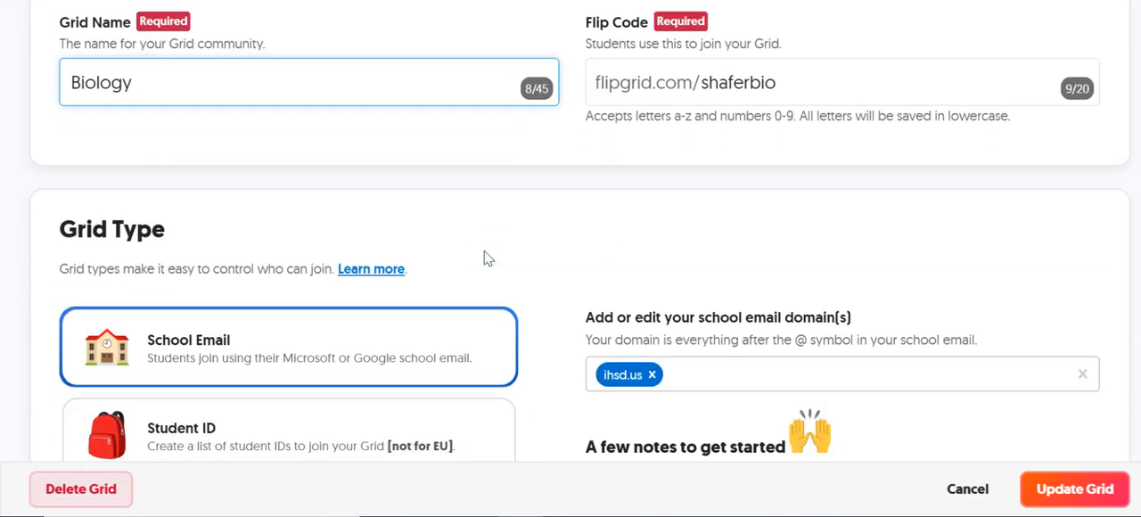
pyautogui.scroll(-6, 486, 259)
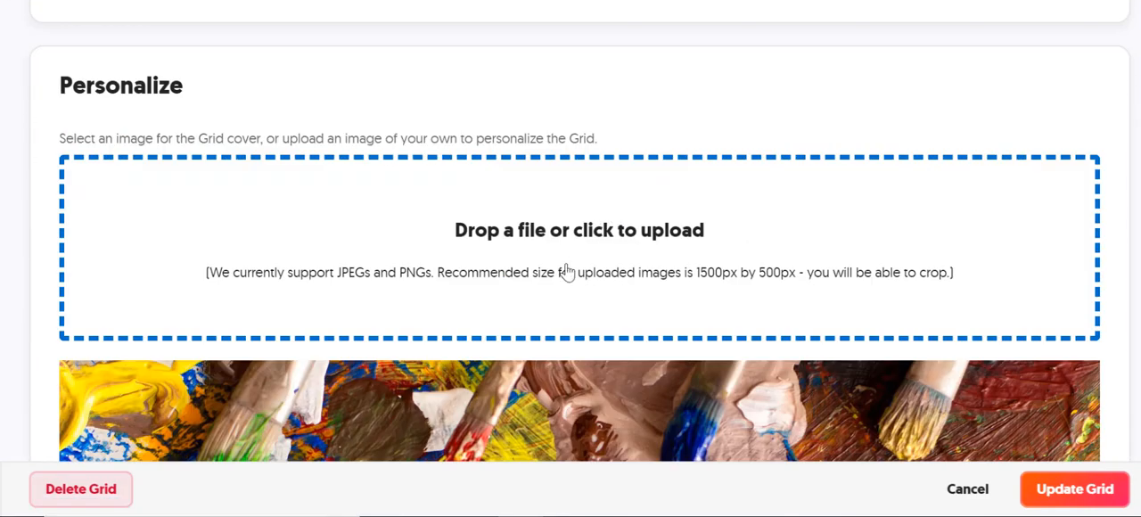
pyautogui.scroll(-1, 567, 270)
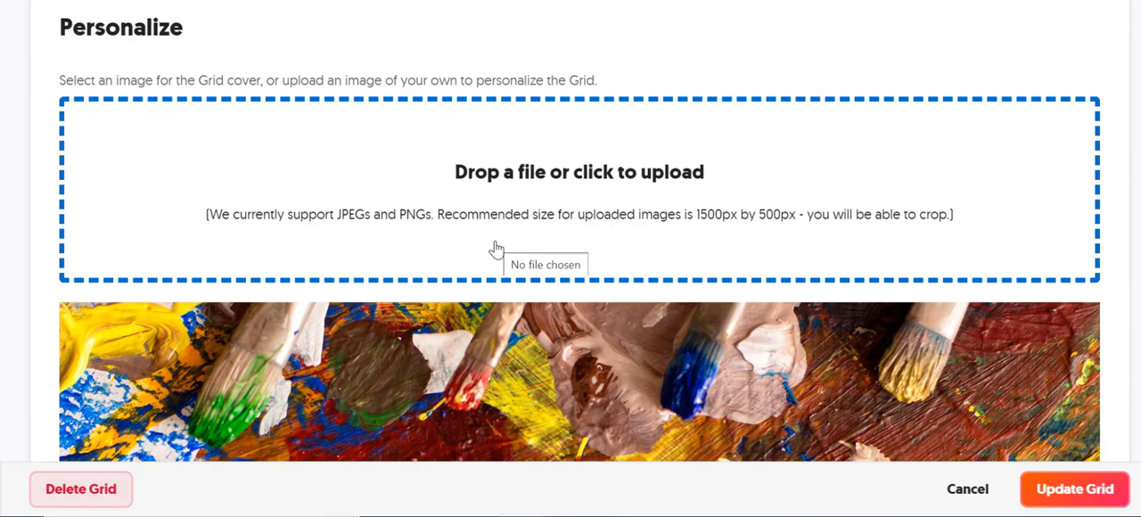
pyautogui.scroll(-4, 506, 321)
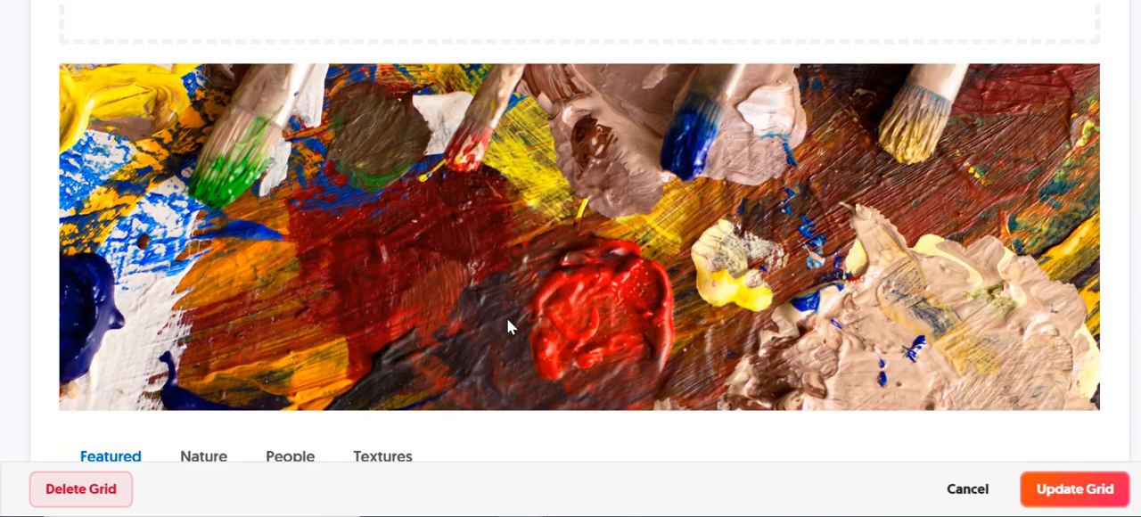
pyautogui.scroll(-1, 510, 327)
pyautogui.scroll(3, 502, 219)
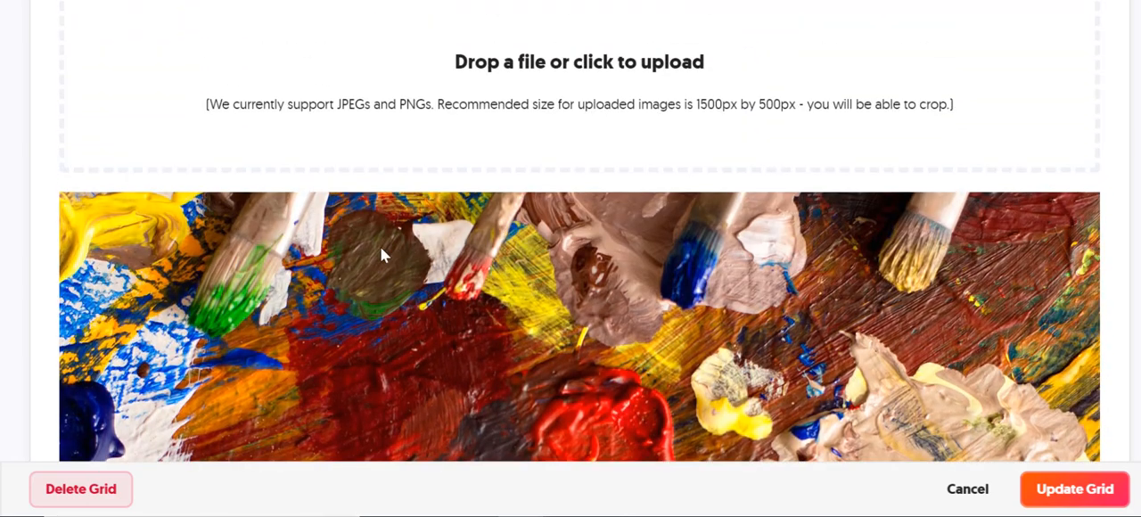
pyautogui.scroll(-6, 553, 283)
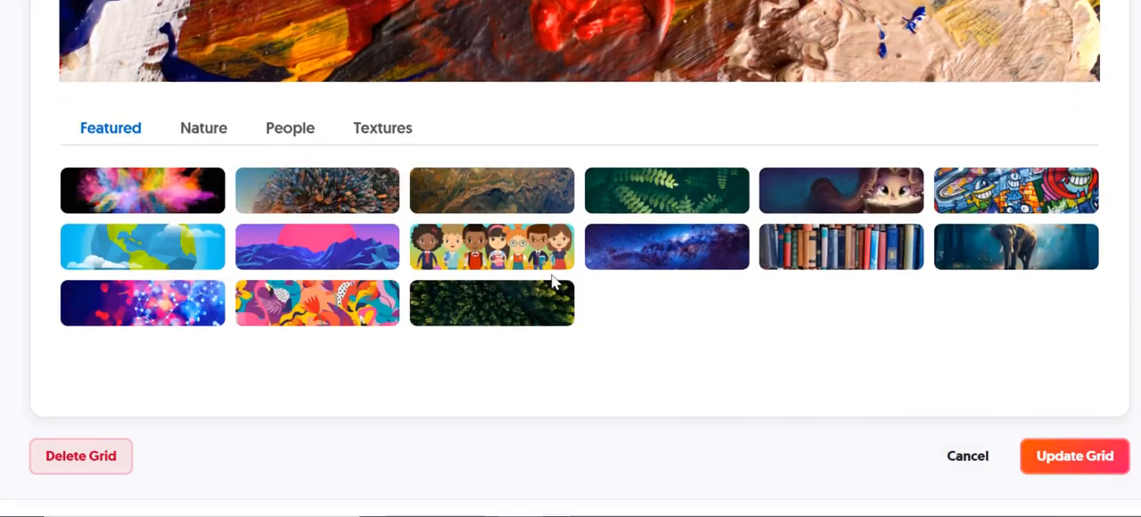
# Step: Browse the Nature, People and Textures collections of grid cover images
pyautogui.click(197, 133)
pyautogui.click(303, 131)
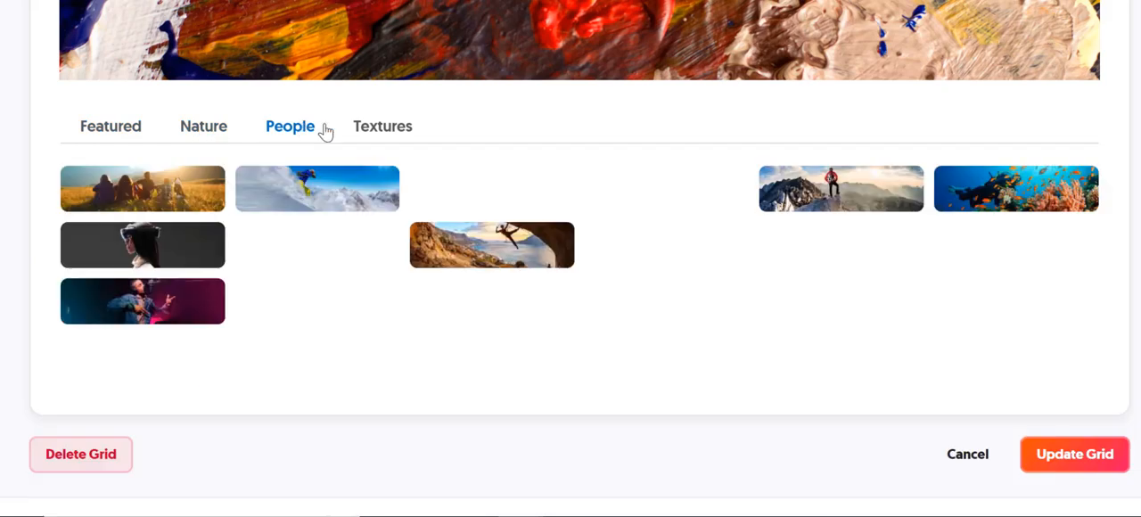
pyautogui.click(403, 138)
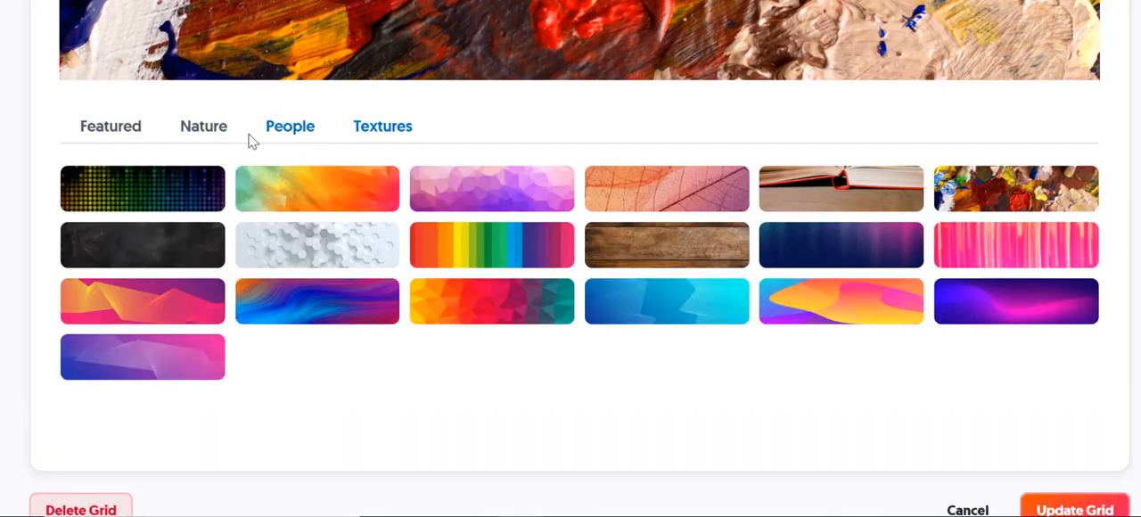
# Step: Choose the red and teal jellyfish image from the Nature collection as the grid cover and update the grid
pyautogui.click(195, 127)
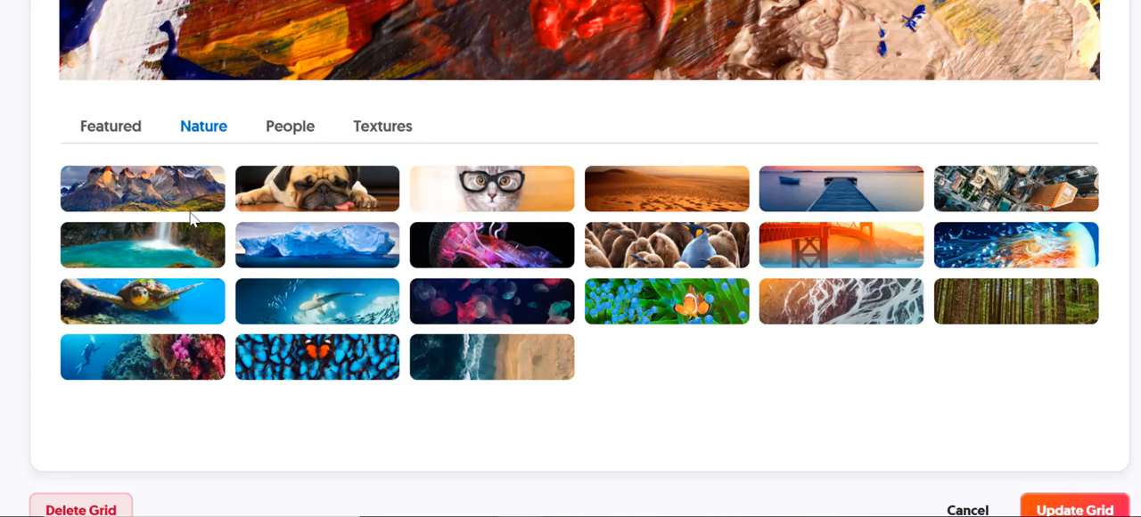
pyautogui.click(531, 303)
pyautogui.scroll(4, 733, 312)
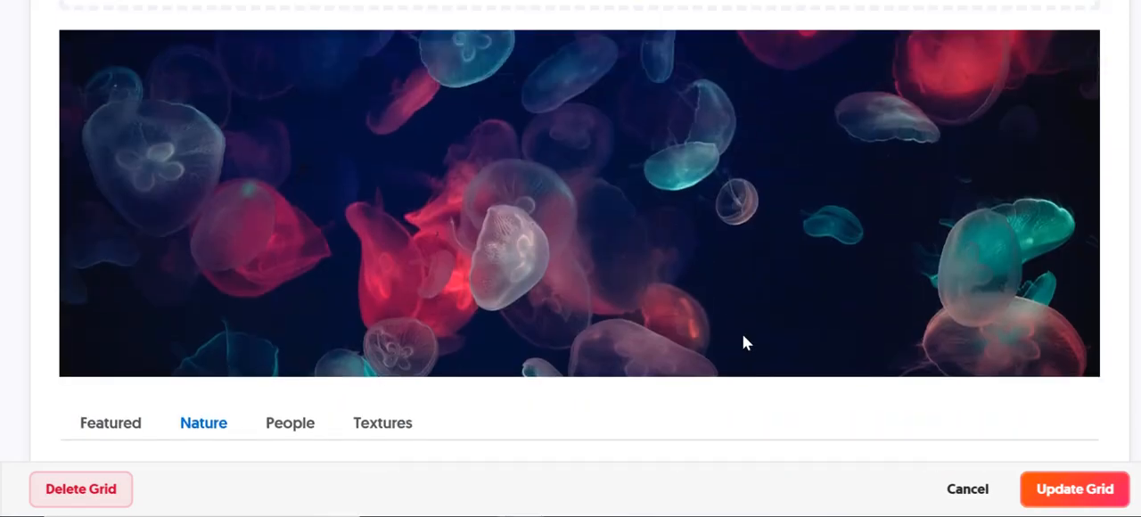
pyautogui.scroll(-3, 742, 334)
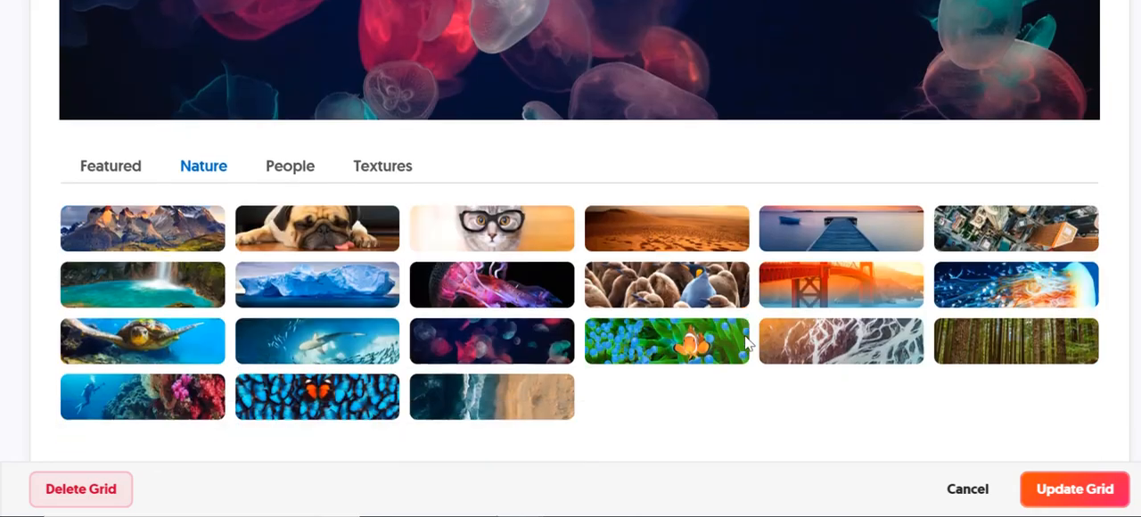
pyautogui.click(1073, 496)
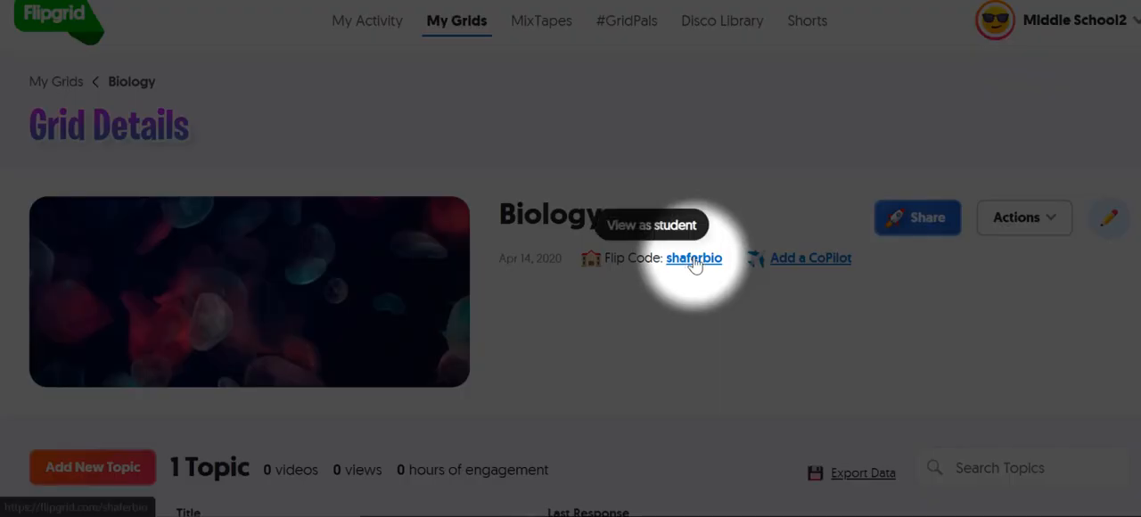
# Step: View the Biology grid as a student through its Flip Code and log in with the Google school account
pyautogui.click(695, 260)
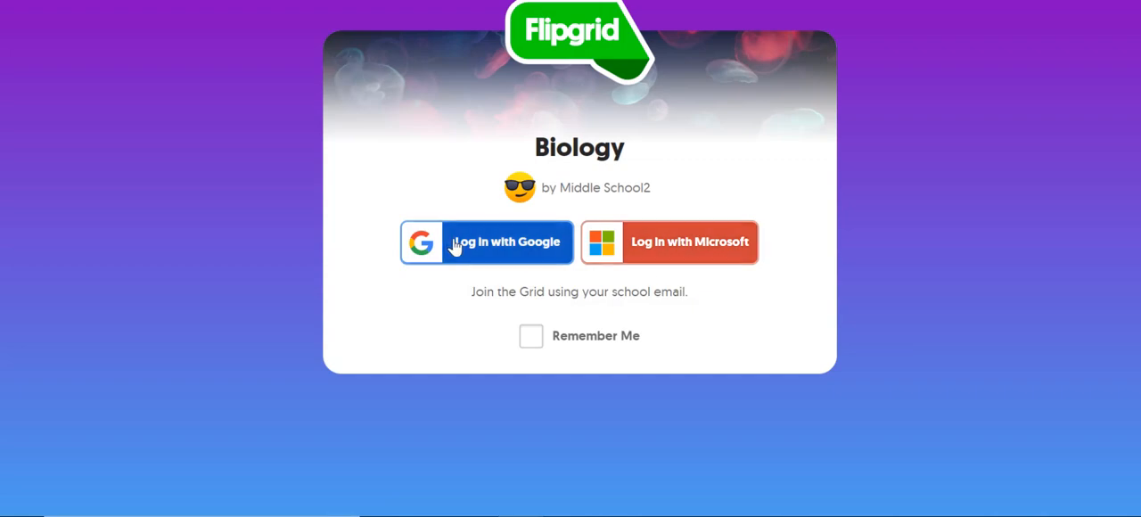
pyautogui.click(455, 246)
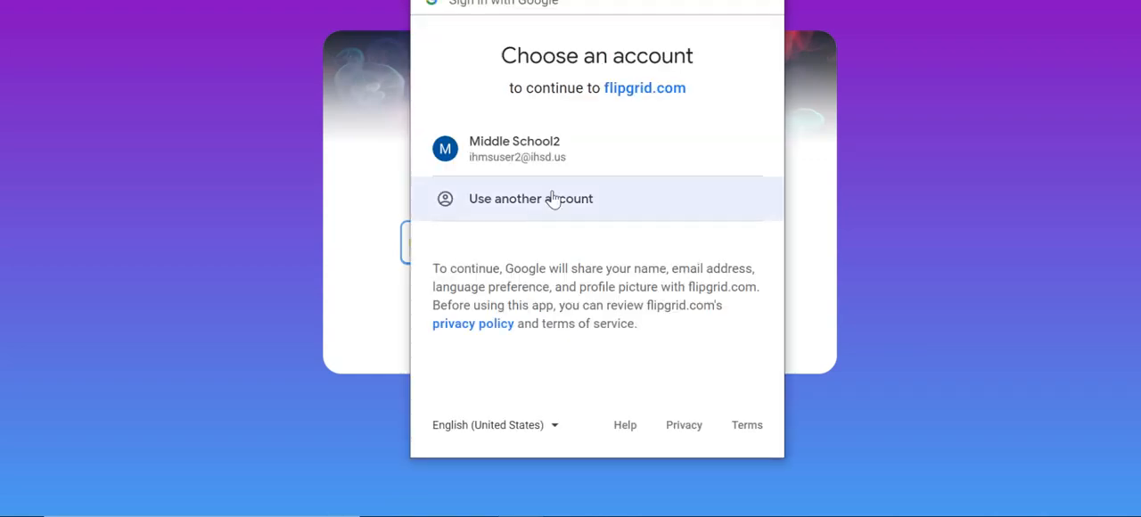
pyautogui.click(552, 158)
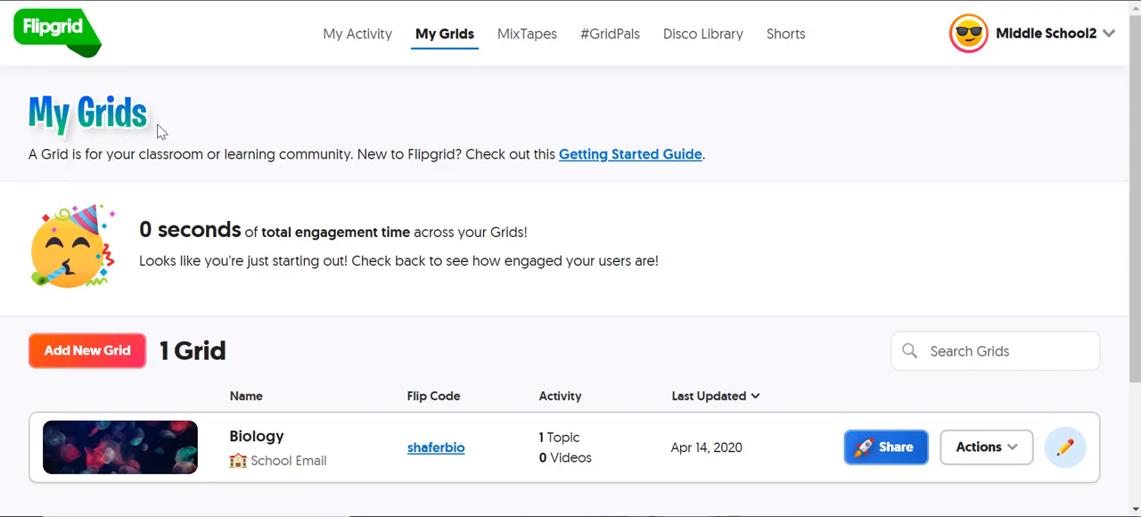
# Step: Open the Biology grid's details from the grid list and review its existing topic
pyautogui.click(188, 456)
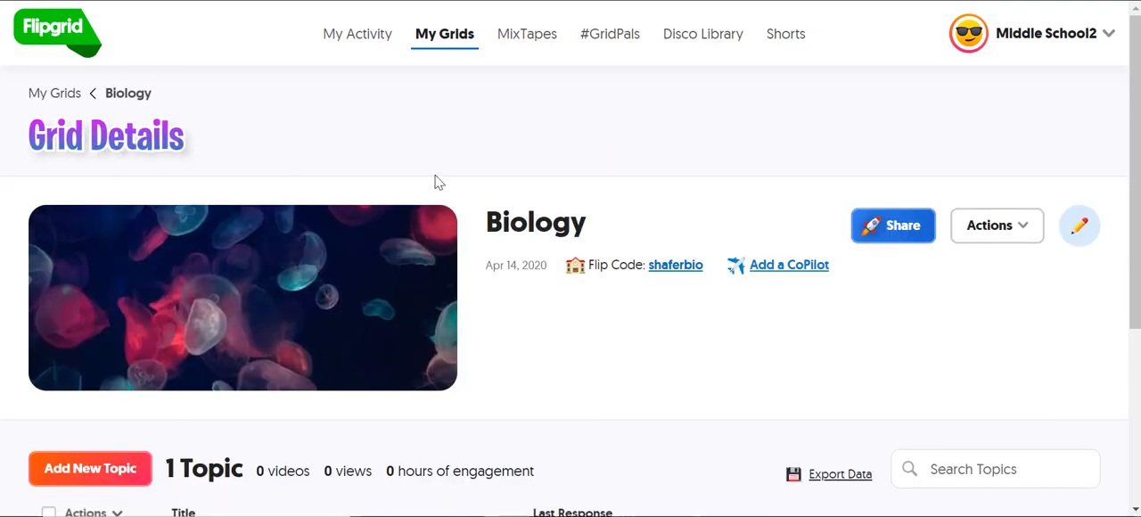
pyautogui.scroll(-1, 541, 383)
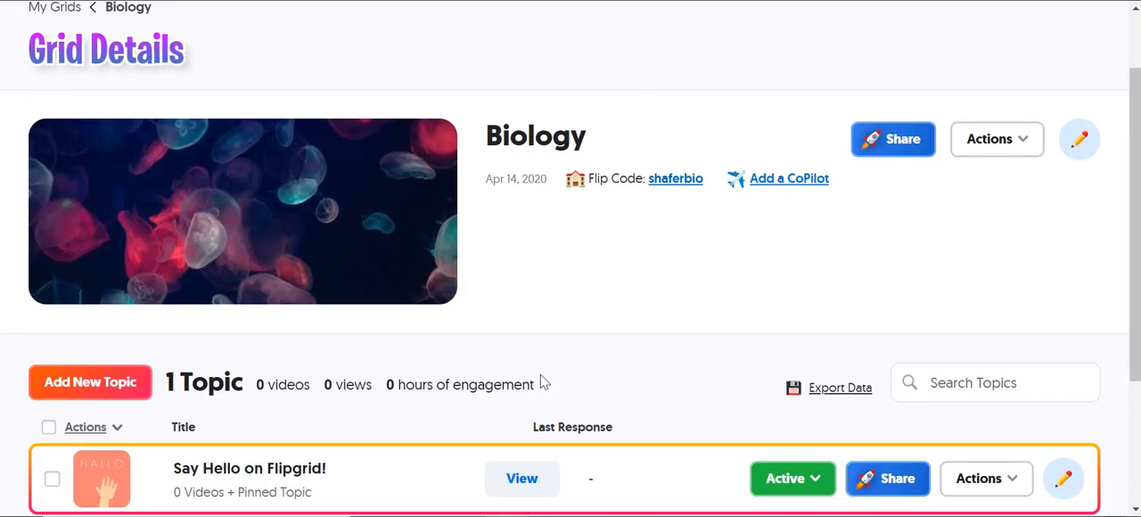
pyautogui.scroll(1, 589, 347)
pyautogui.scroll(-2, 588, 347)
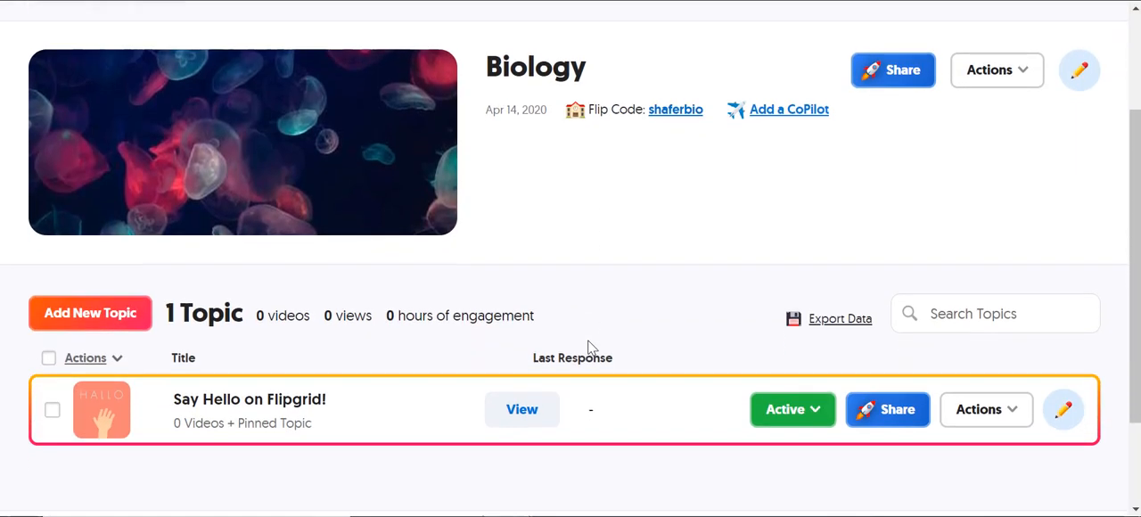
pyautogui.scroll(-1, 589, 347)
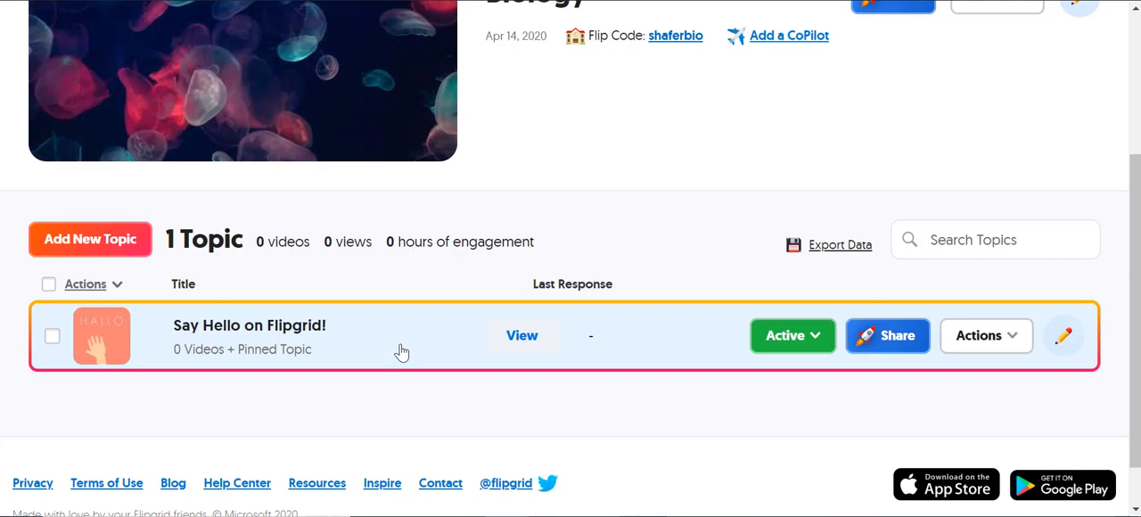
# Step: Delete the default "Say Hello on Flipgrid!" topic from the Biology grid
pyautogui.click(1014, 337)
pyautogui.click(1014, 338)
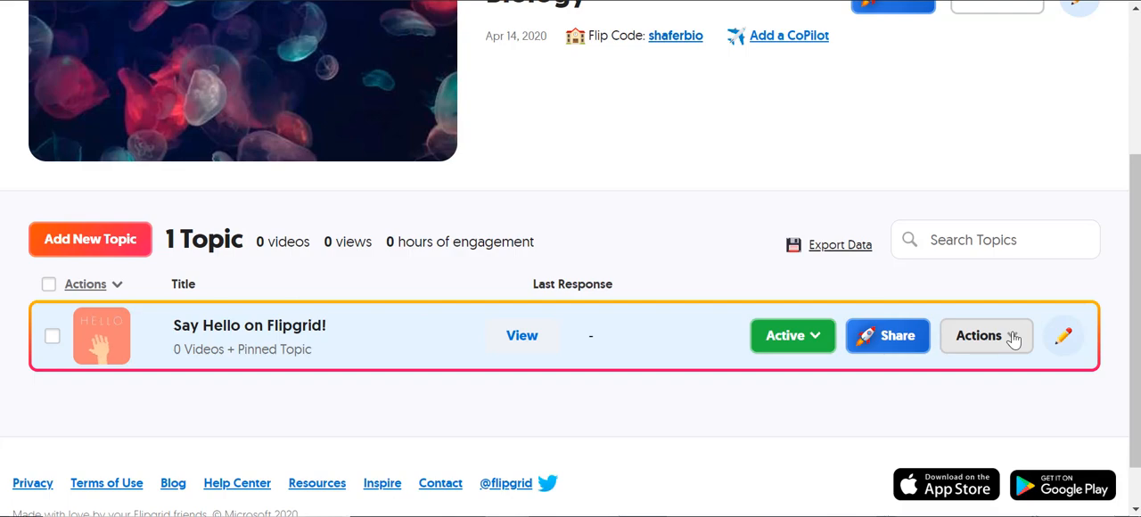
pyautogui.click(1014, 338)
pyautogui.scroll(-1, 1122, 303)
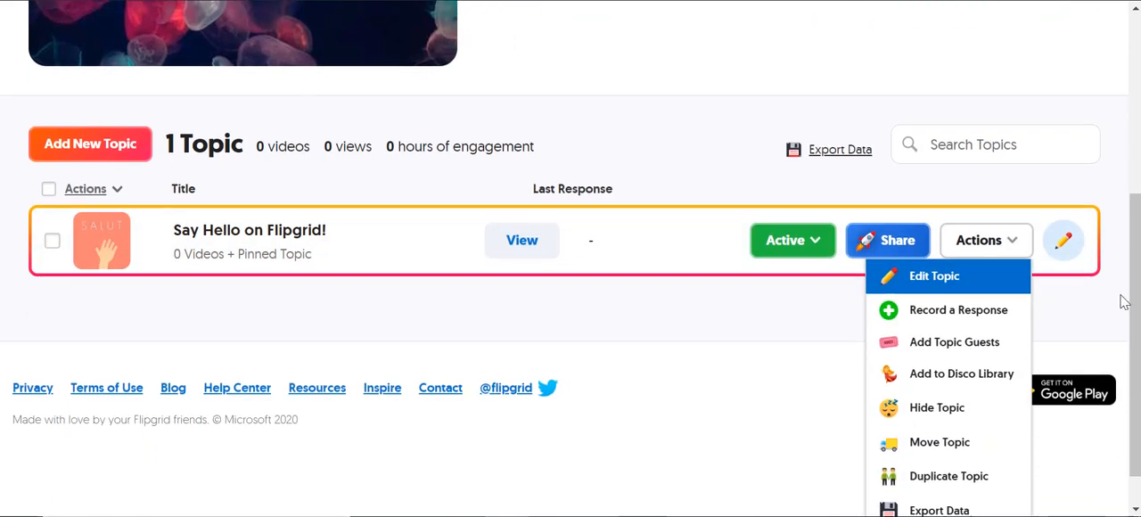
pyautogui.scroll(-1, 1122, 325)
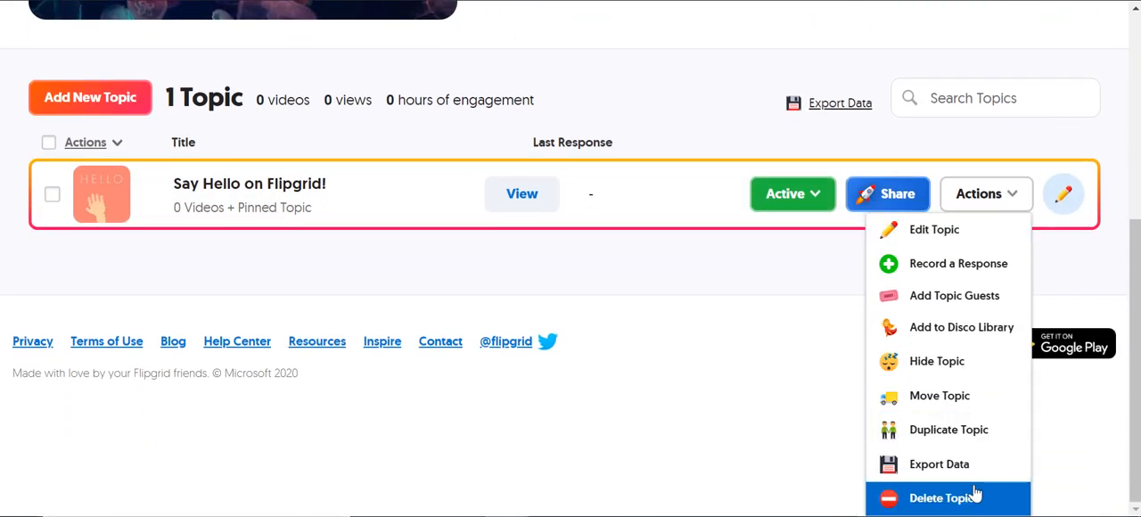
pyautogui.click(942, 498)
pyautogui.scroll(-3, 642, 321)
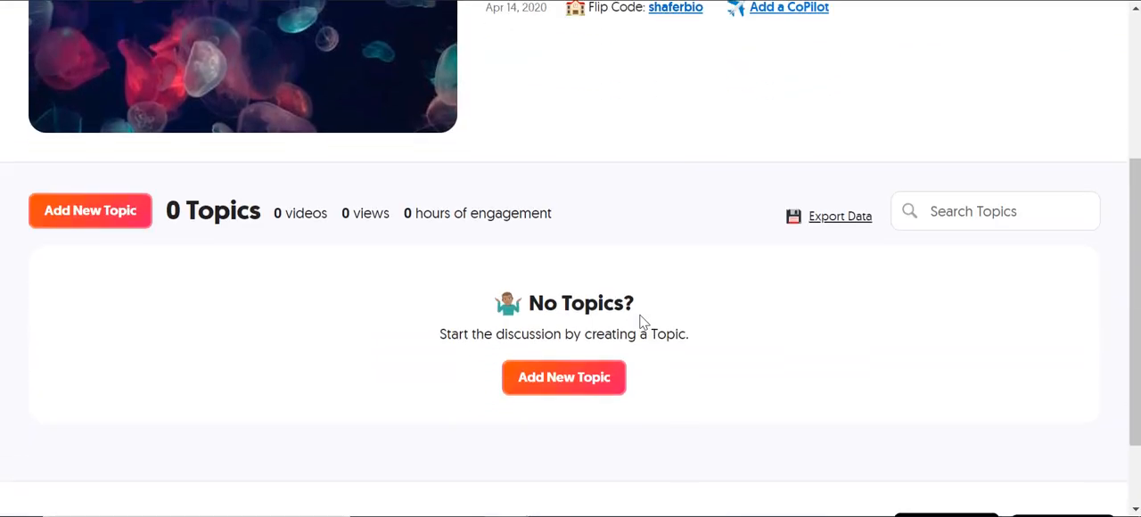
# Step: Start a new topic in the Biology grid and title it "Mitosis and Meiosis"
pyautogui.click(104, 218)
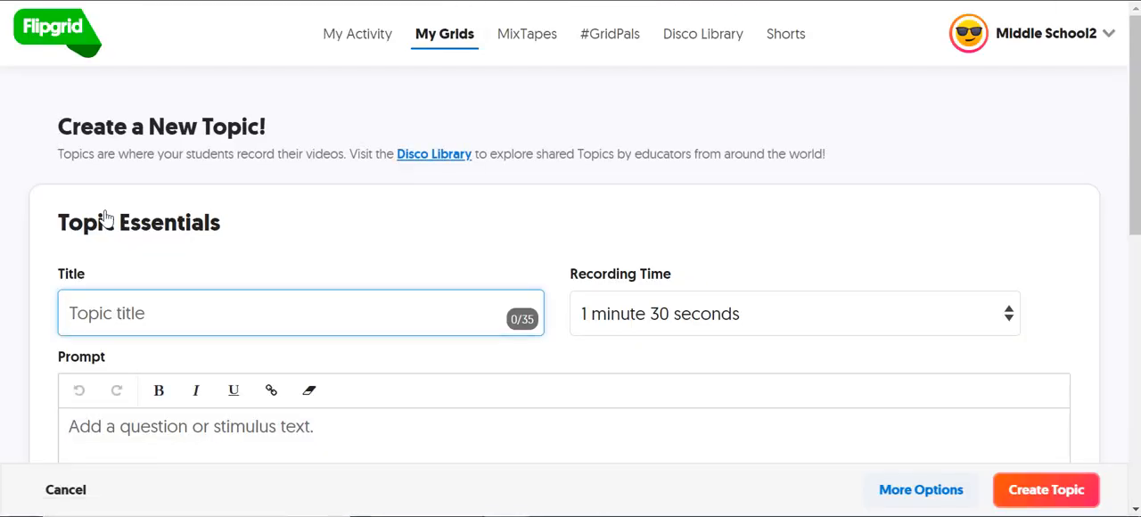
pyautogui.write('Mi')
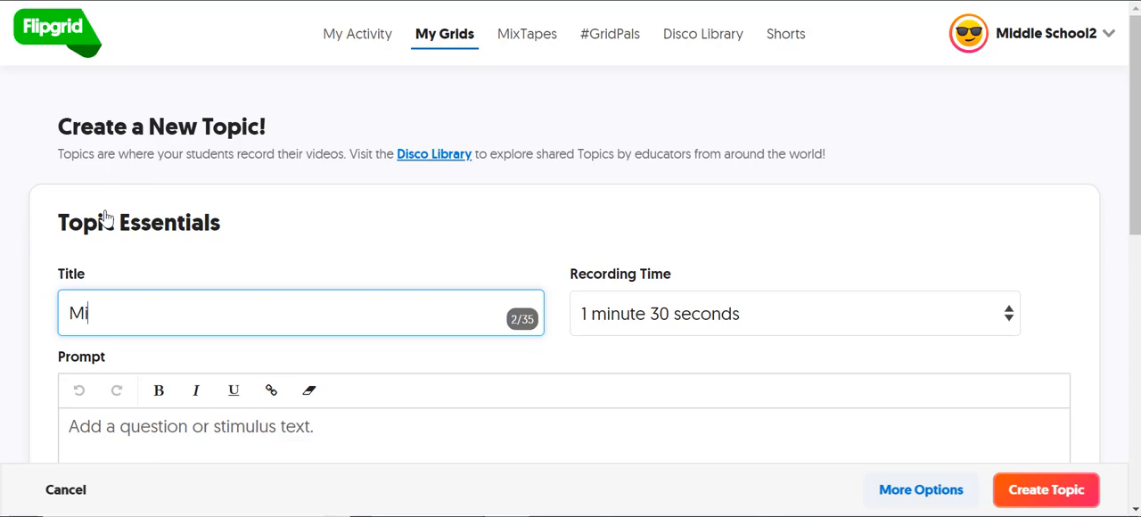
pyautogui.write('tosis and')
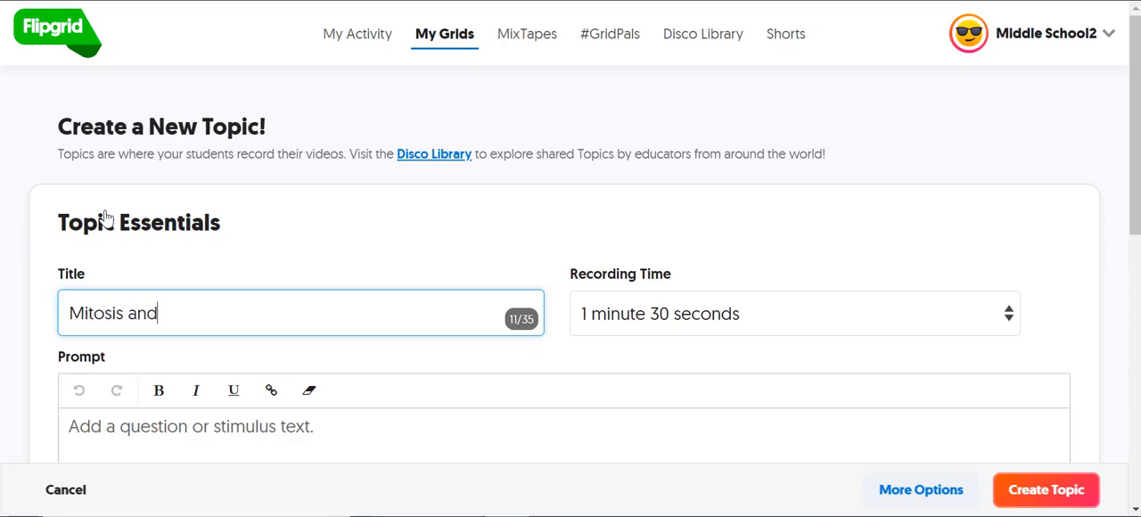
pyautogui.write(' Meio')
pyautogui.press('BackSpace')
pyautogui.write('oso')
pyautogui.press('BackSpace')
pyautogui.write('is')
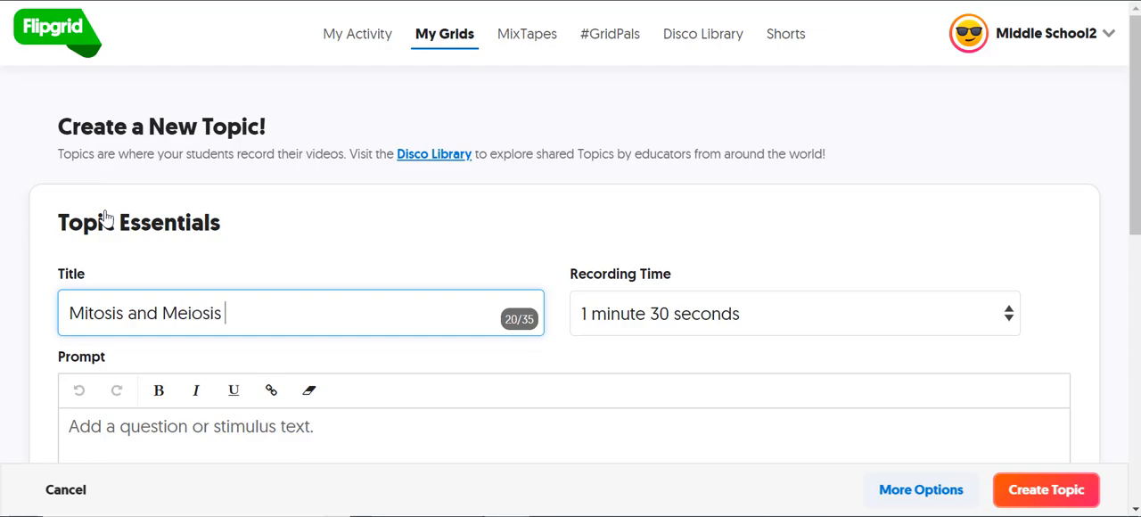
# Step: Review the available recording time lengths for the topic without choosing a different one
pyautogui.rightClick(647, 278)
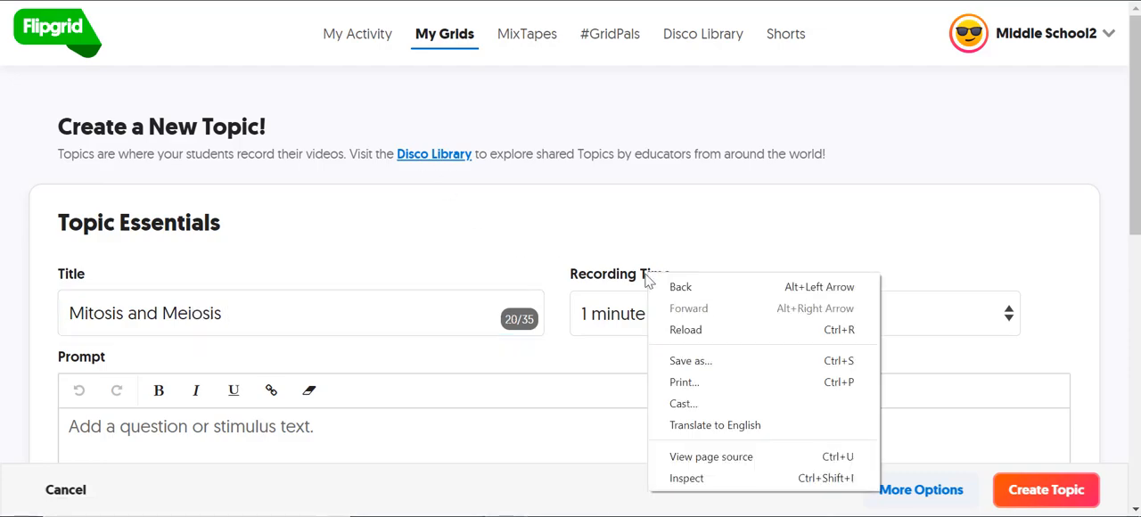
pyautogui.click(624, 295)
pyautogui.click(628, 312)
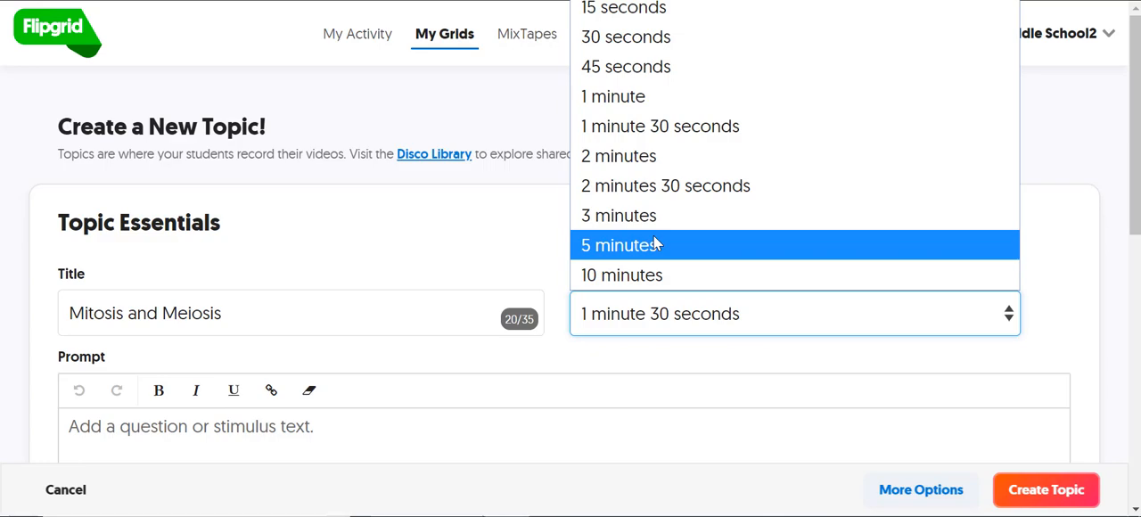
pyautogui.click(364, 206)
# Step: Enter "Please discuss the differences." as the prompt of the Mitosis and Meiosis topic
pyautogui.scroll(-2, 346, 359)
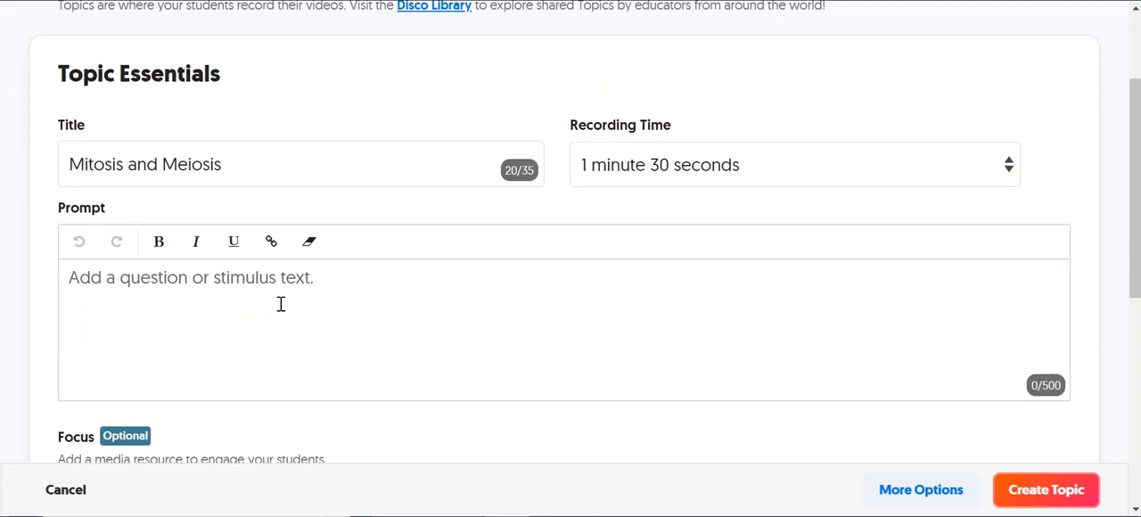
pyautogui.scroll(-1, 280, 306)
pyautogui.click(254, 265)
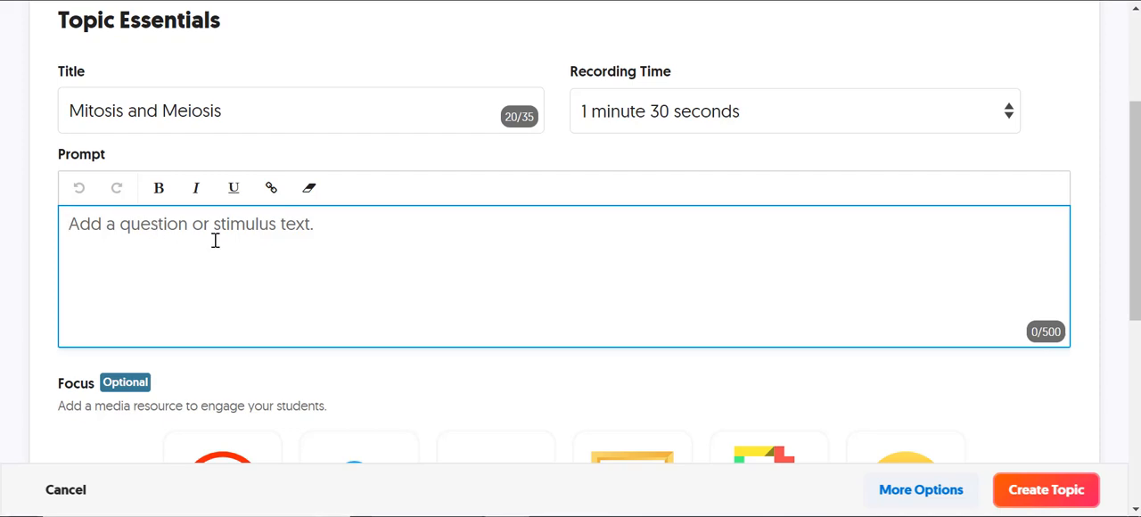
pyautogui.write('Please dis')
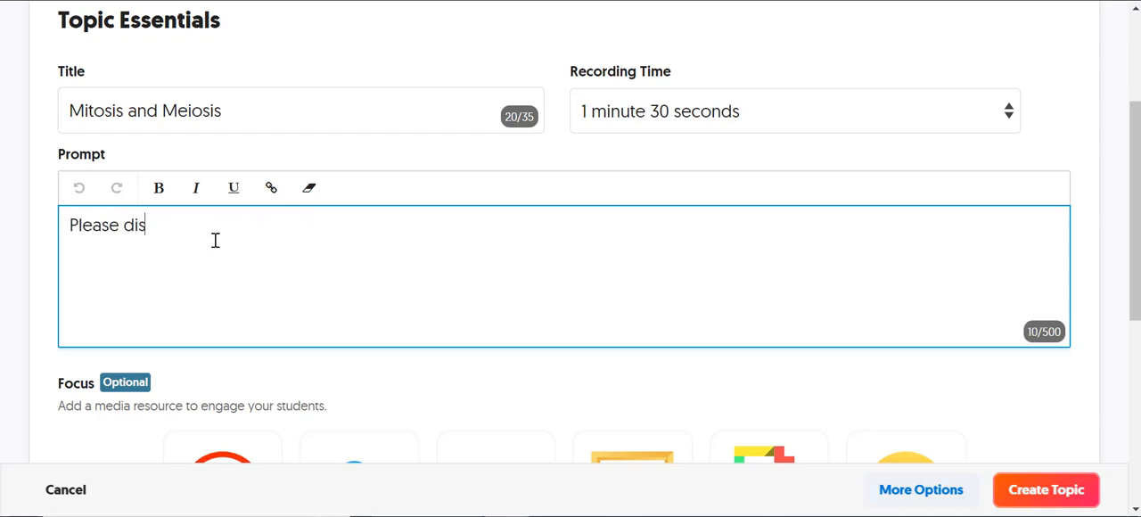
pyautogui.write('ucss')
pyautogui.press('BackSpace')
pyautogui.press('BackSpace')
pyautogui.press('BackSpace')
pyautogui.write('cuss te')
pyautogui.press('BackSpace')
pyautogui.press('BackSpace')
pyautogui.write('he dif')
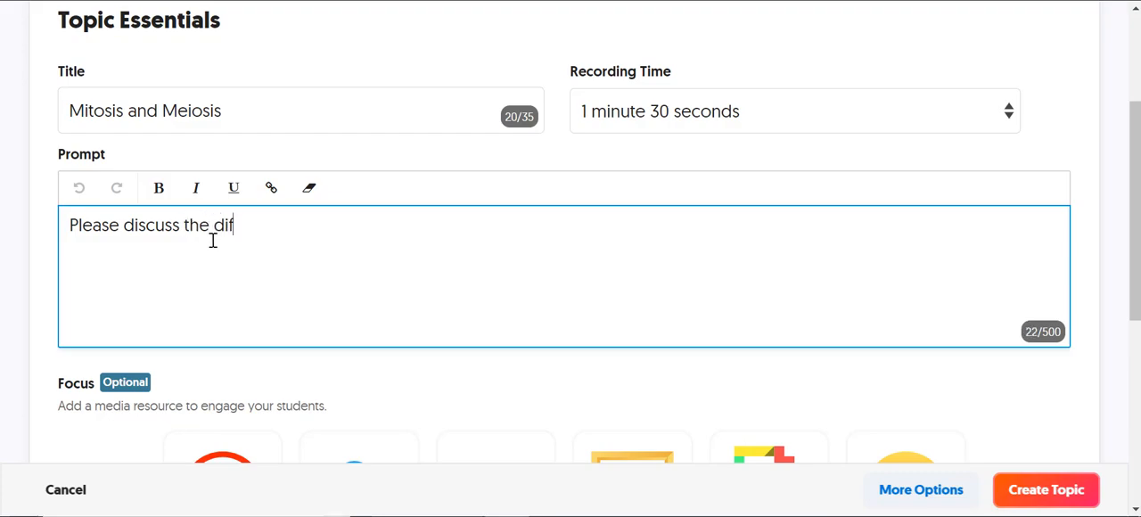
pyautogui.write('ferences.')
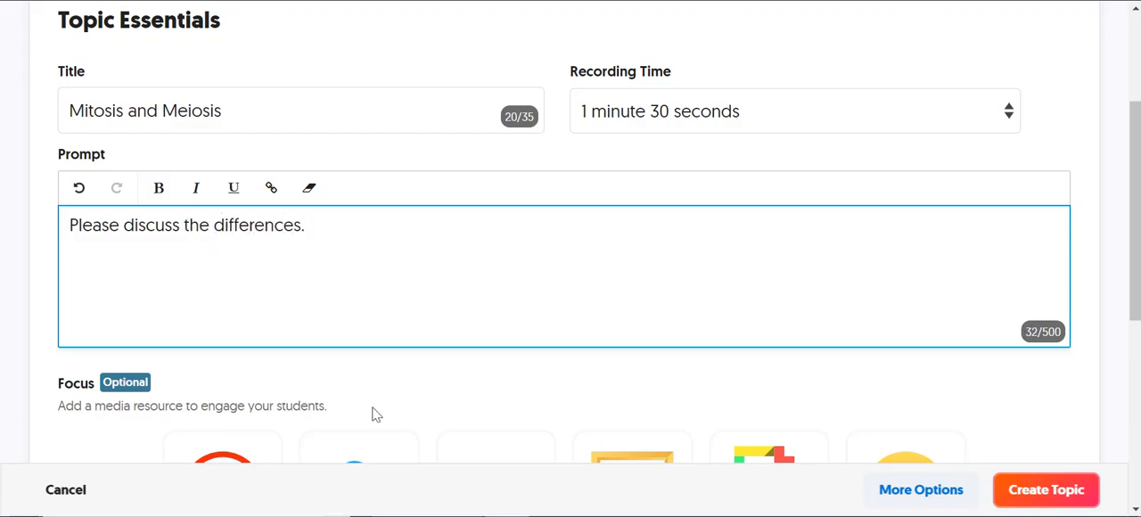
# Step: Expand the topic's additional options and review its focus media resources, topic tip and attachment fields
pyautogui.scroll(-2, 374, 412)
pyautogui.scroll(-3, 375, 413)
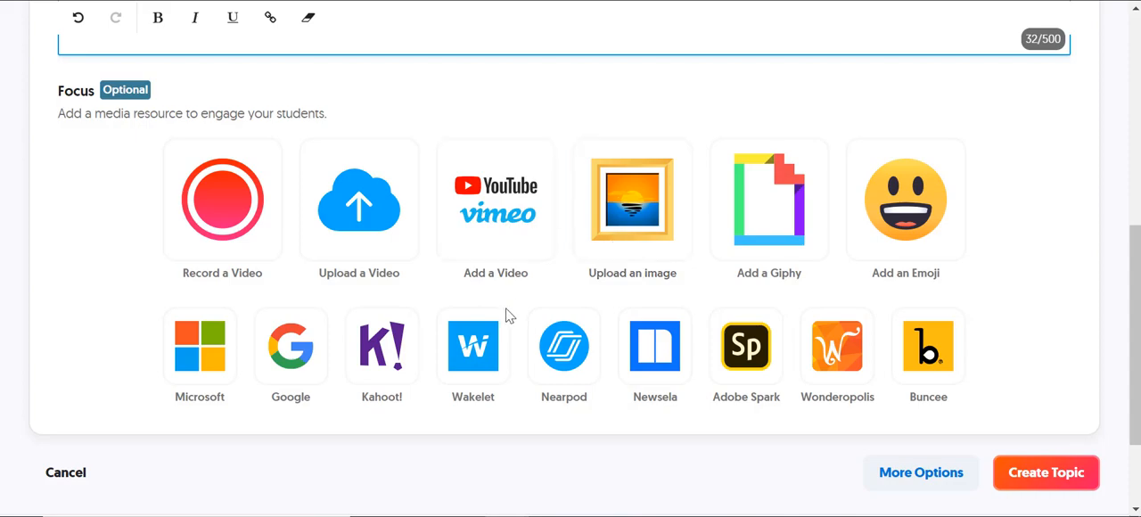
pyautogui.scroll(-2, 1007, 130)
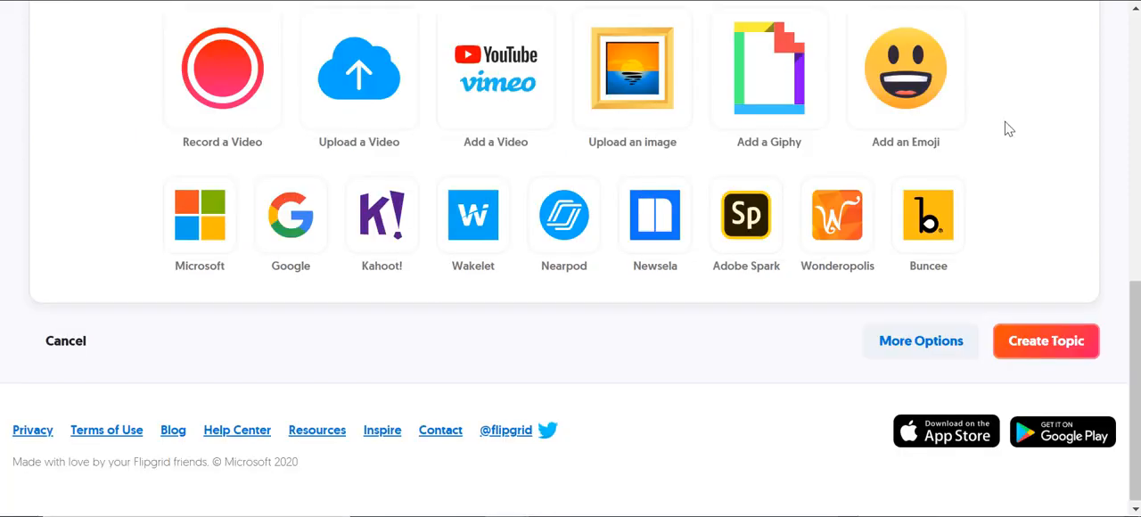
pyautogui.click(902, 353)
pyautogui.scroll(-5, 902, 353)
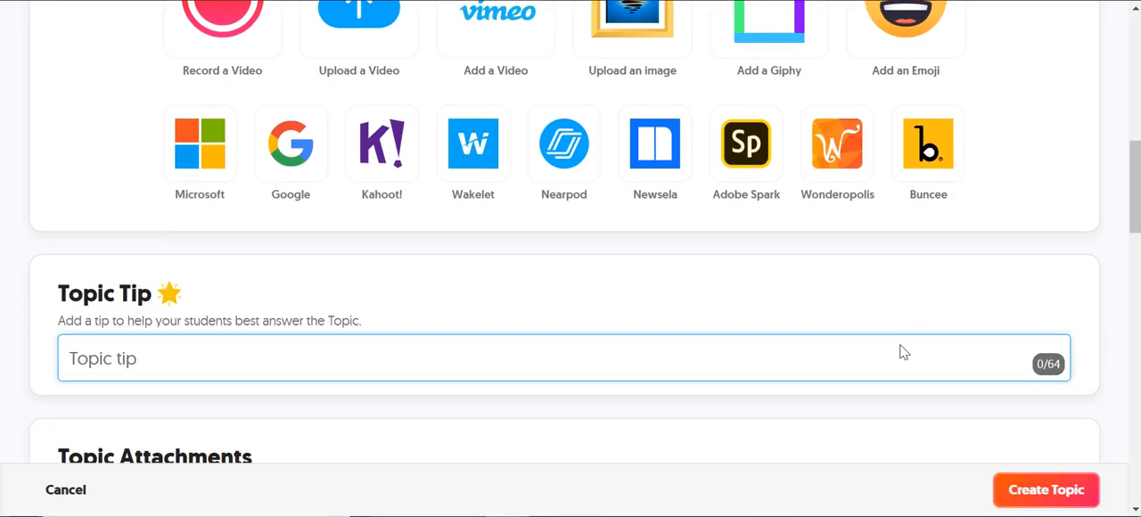
pyautogui.scroll(-1, 902, 352)
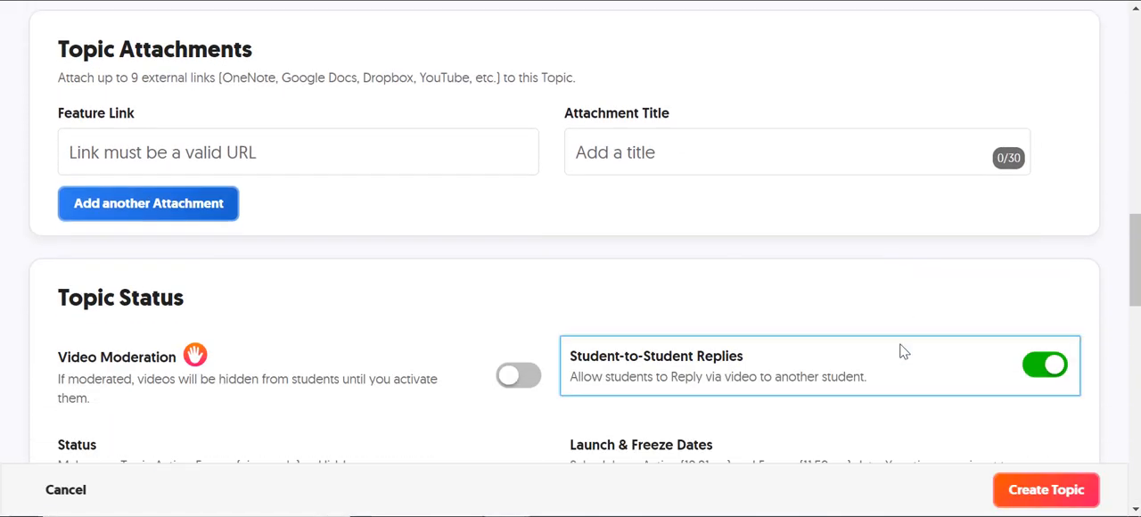
pyautogui.scroll(1, 901, 352)
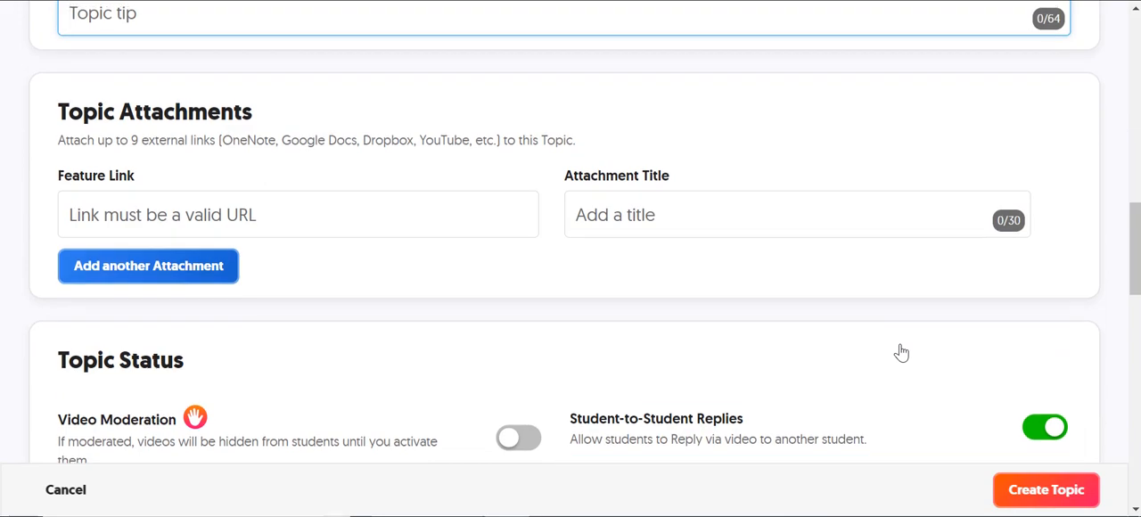
pyautogui.click(143, 214)
pyautogui.scroll(-1, 241, 361)
pyautogui.scroll(-2, 240, 363)
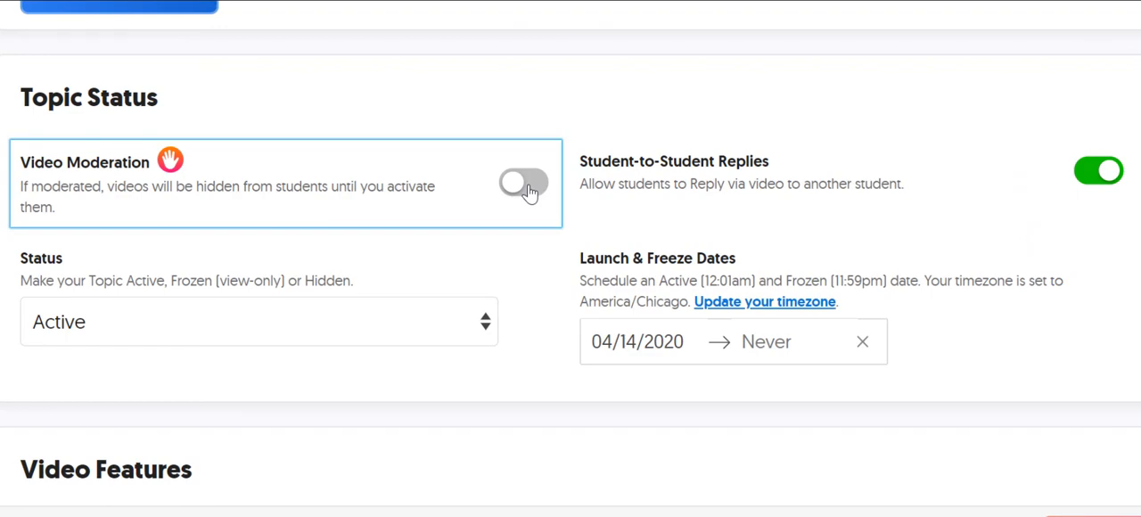
# Step: Try Video Moderation on and off, and open the freeze date calendar without choosing a date
pyautogui.click(530, 193)
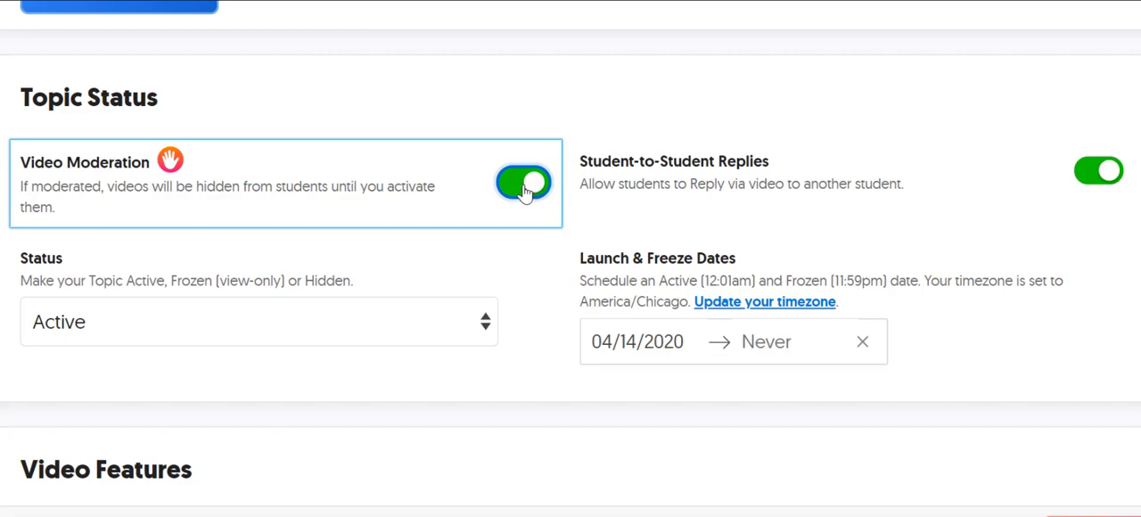
pyautogui.click(530, 192)
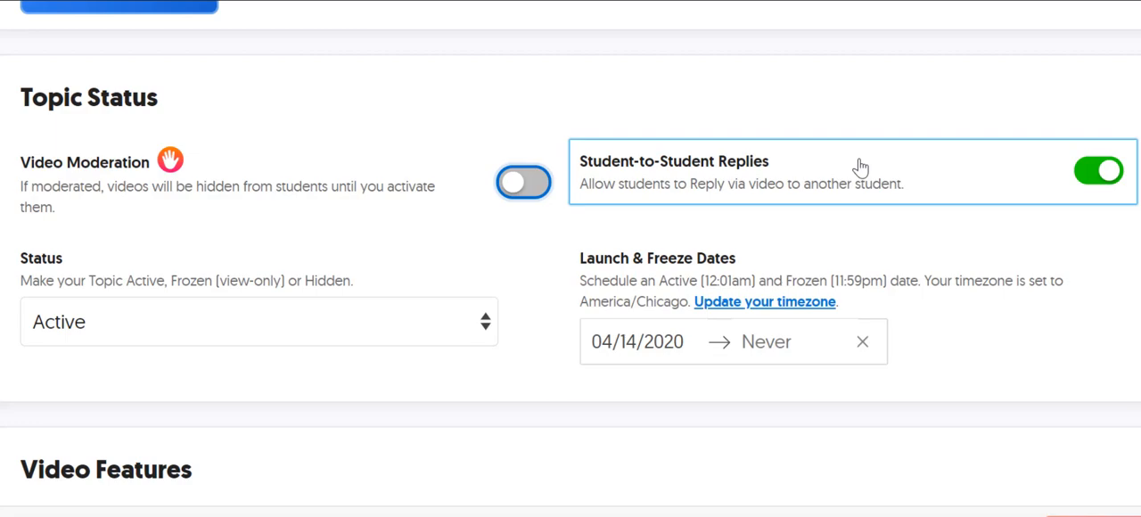
pyautogui.click(776, 348)
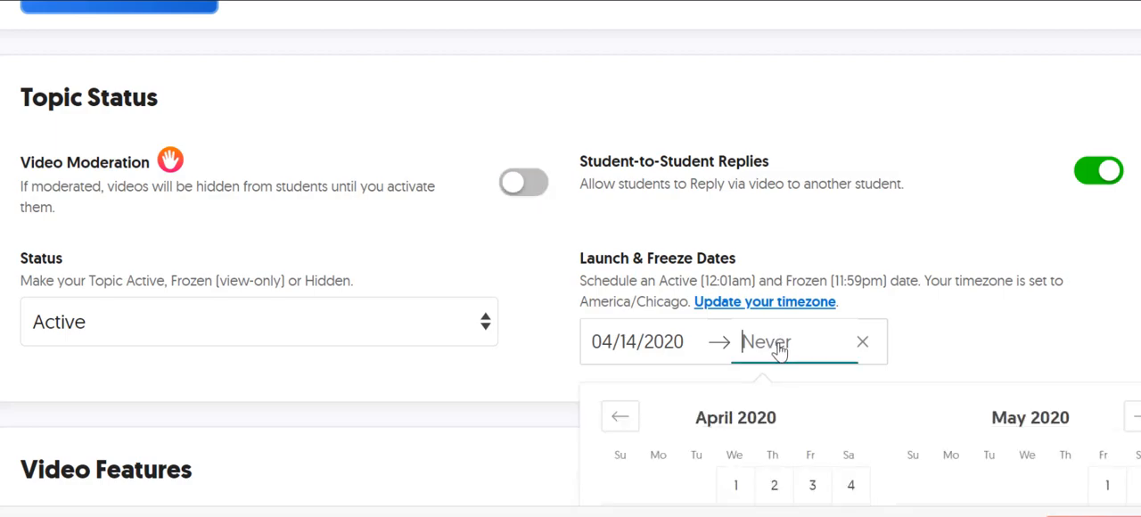
pyautogui.click(952, 332)
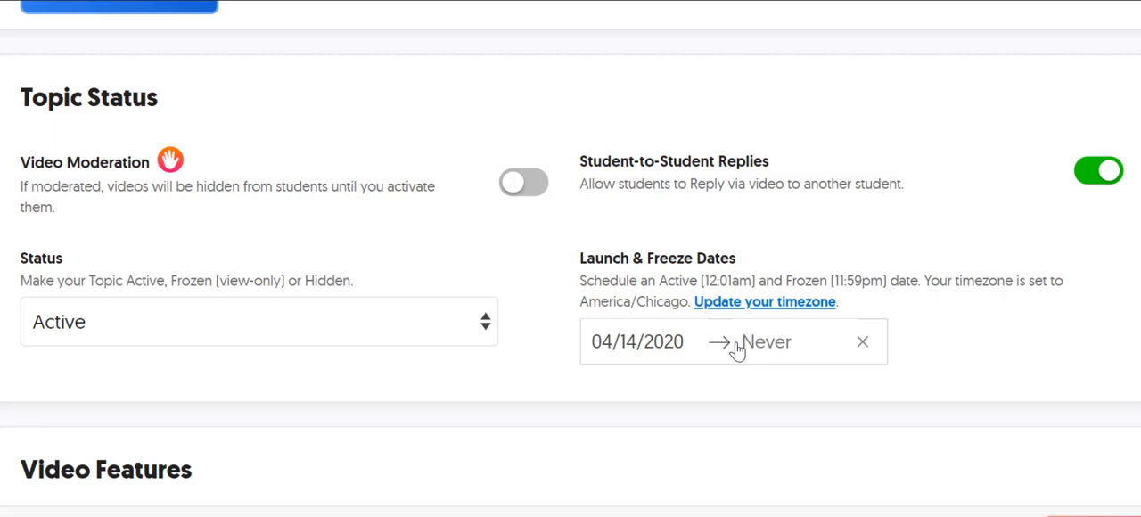
# Step: Keep Selfies and Videos as the video style and Basic Feedback as the feedback type, and create the topic
pyautogui.scroll(-3, 968, 365)
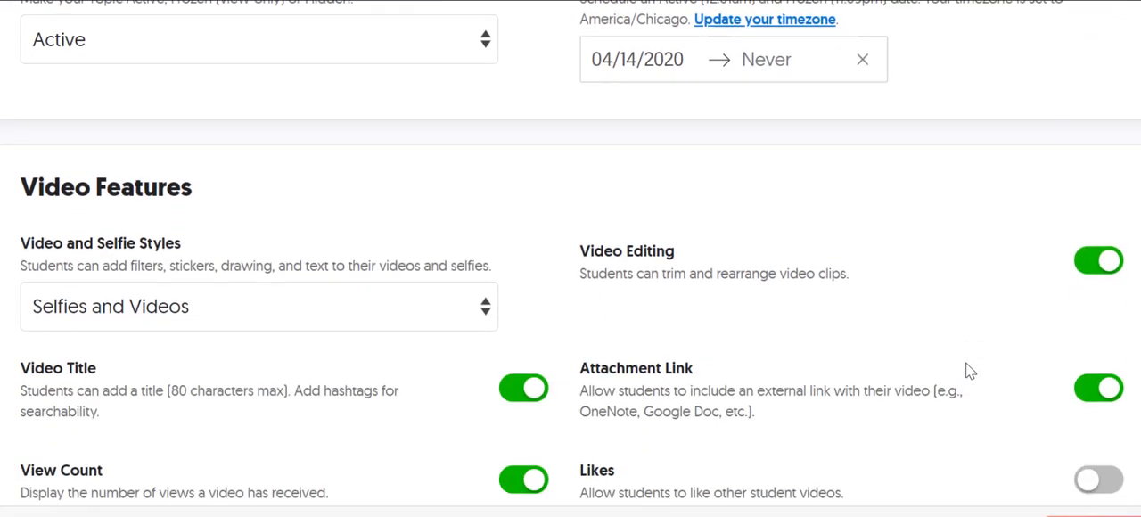
pyautogui.scroll(-2, 966, 364)
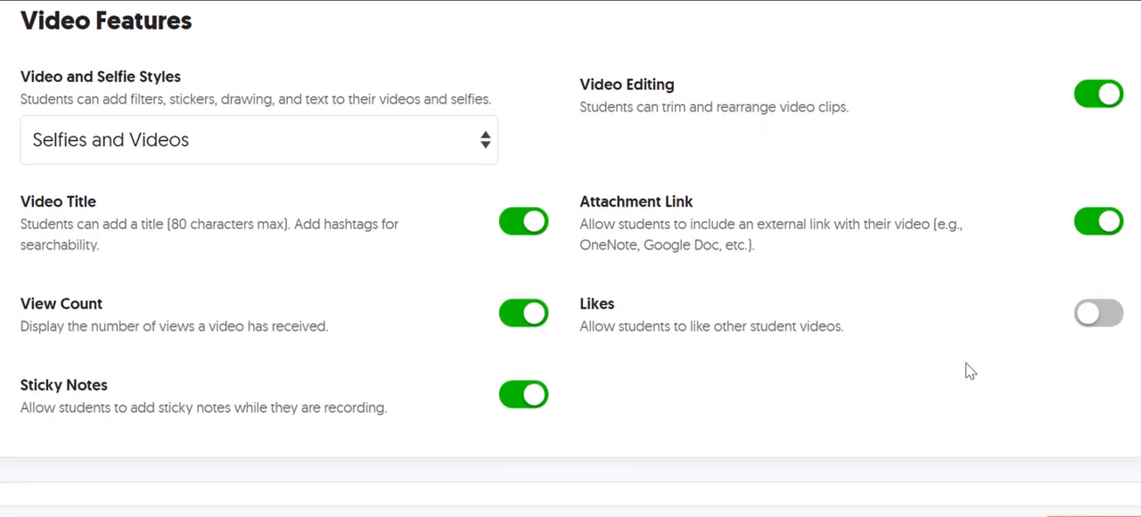
pyautogui.click(176, 145)
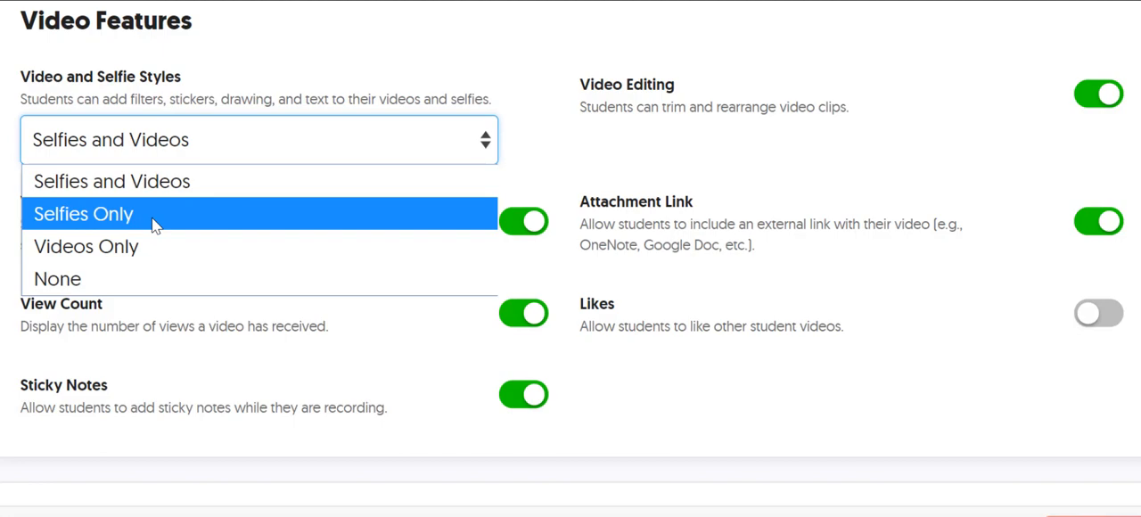
pyautogui.click(253, 88)
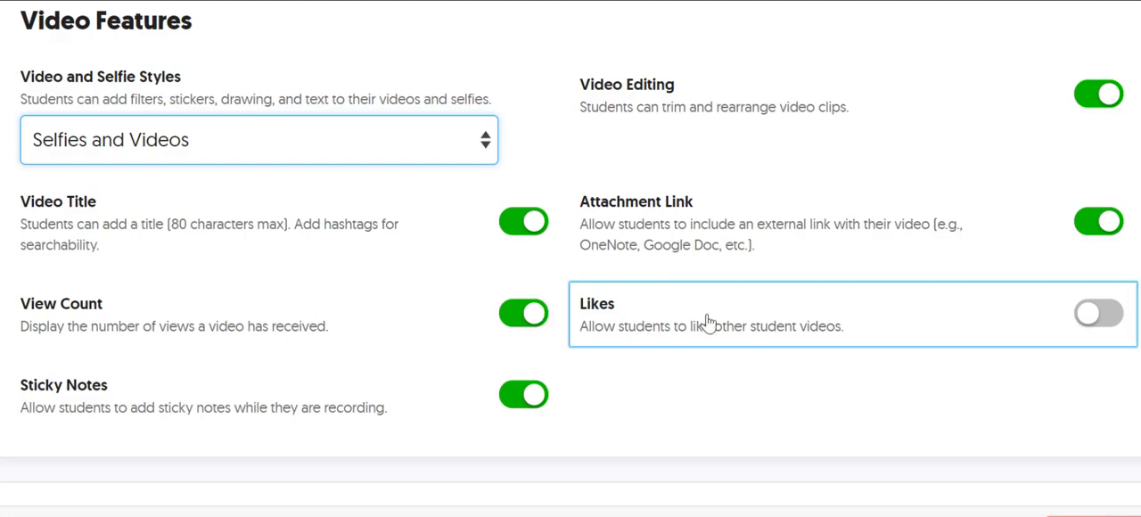
pyautogui.scroll(-4, 720, 407)
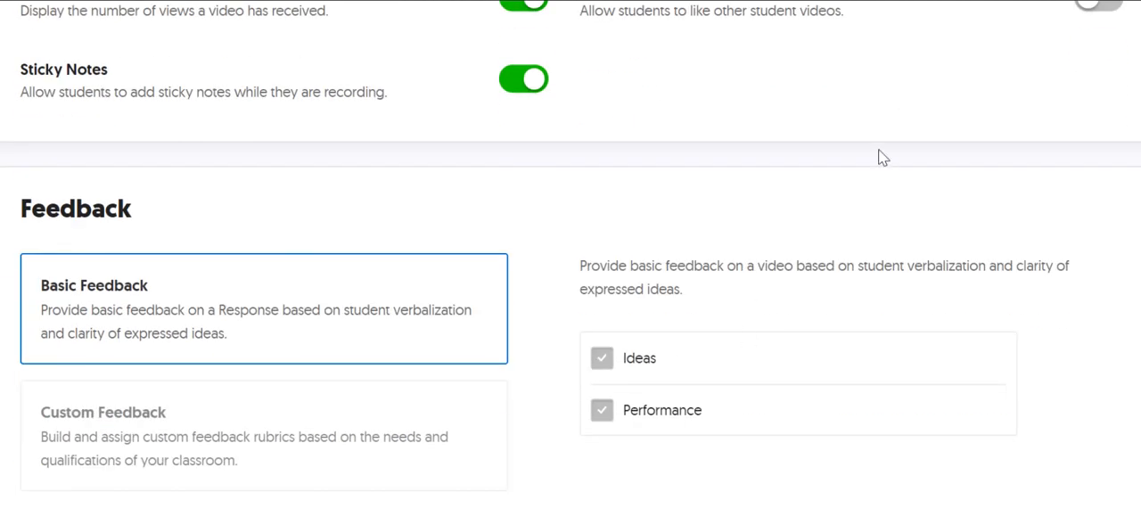
pyautogui.scroll(-2, 881, 157)
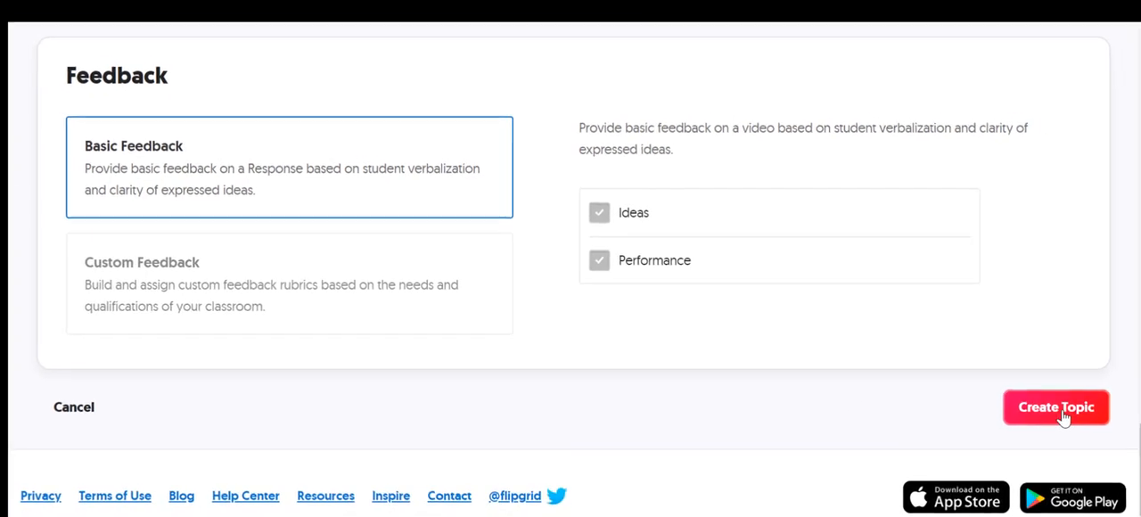
pyautogui.click(1061, 410)
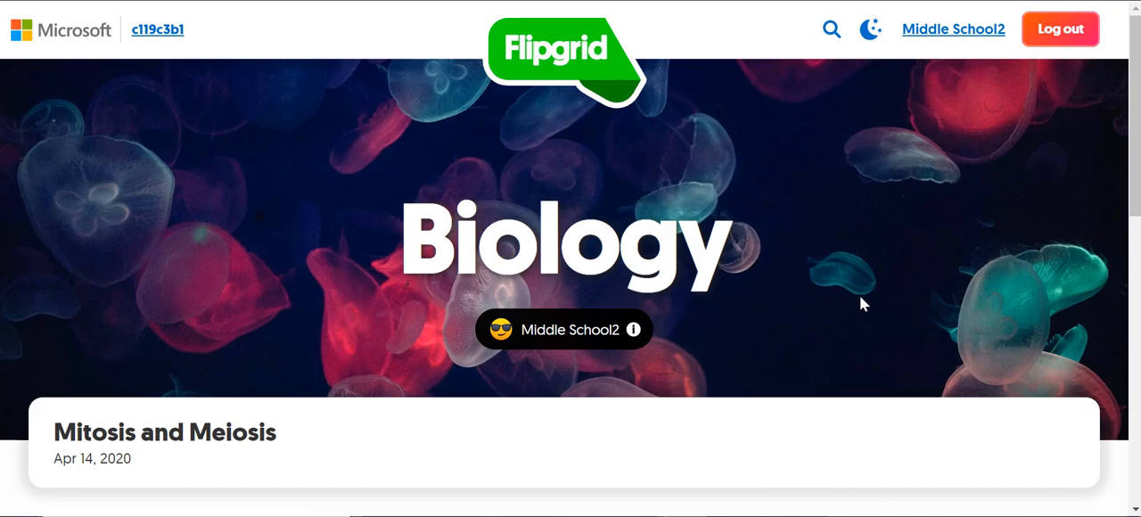
# Step: Start a new video response below the prompt on the Mitosis and Meiosis topic page
pyautogui.scroll(-1, 693, 398)
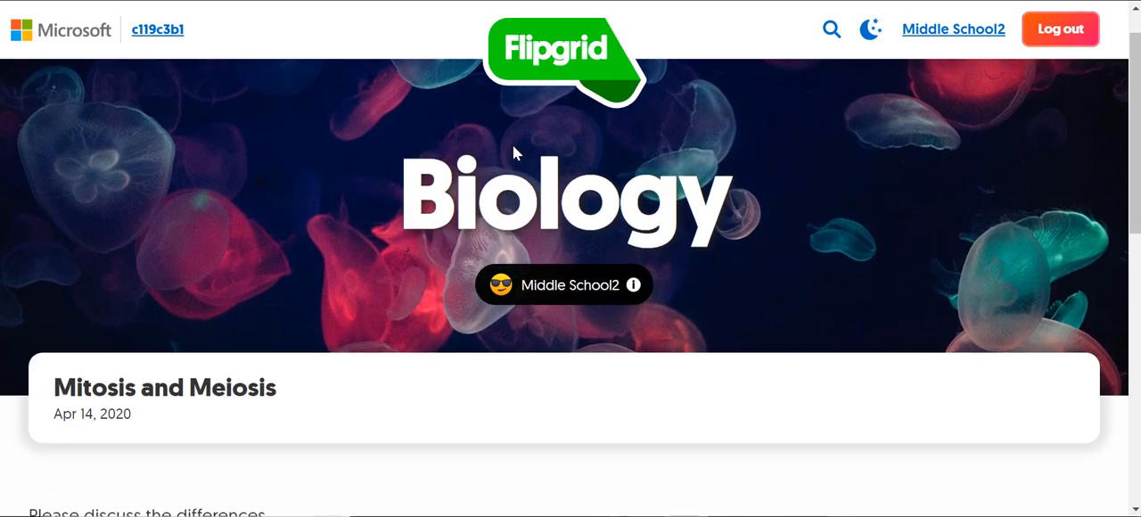
pyautogui.scroll(-5, 754, 324)
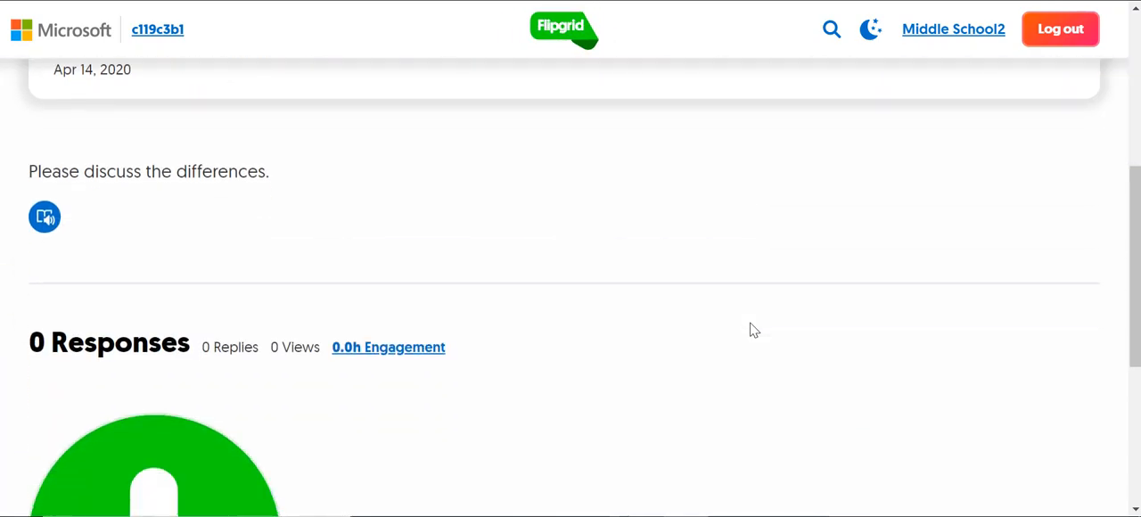
pyautogui.scroll(-1, 754, 330)
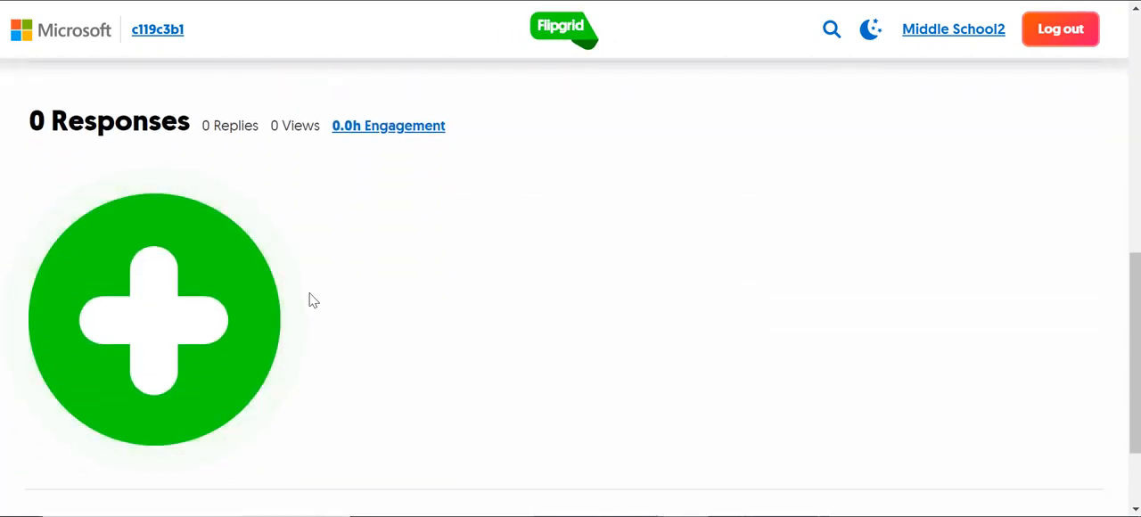
pyautogui.click(163, 320)
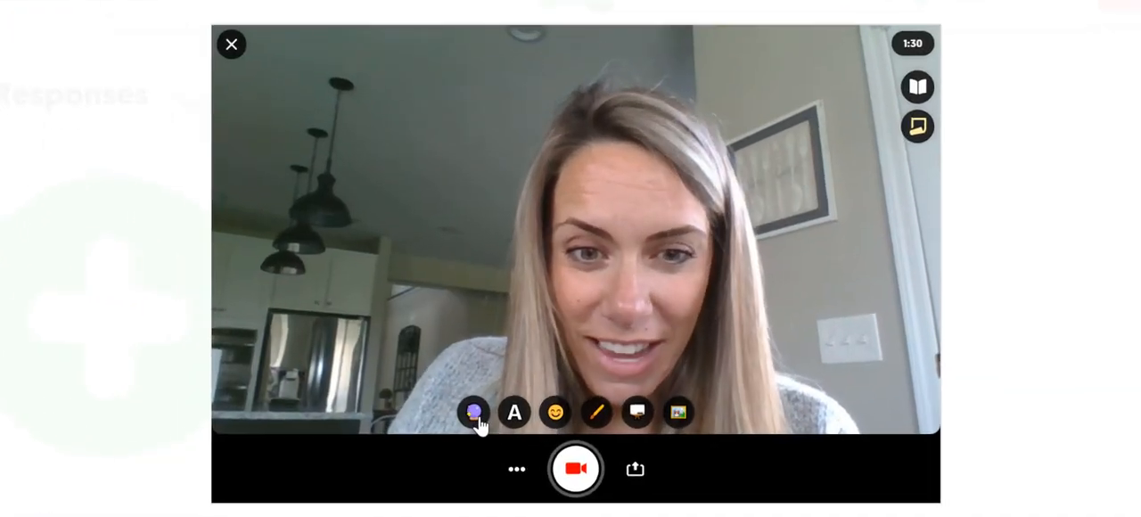
# Step: Try the Black and White and Pixel camera filters, and settle on Super Black and White
pyautogui.click(482, 408)
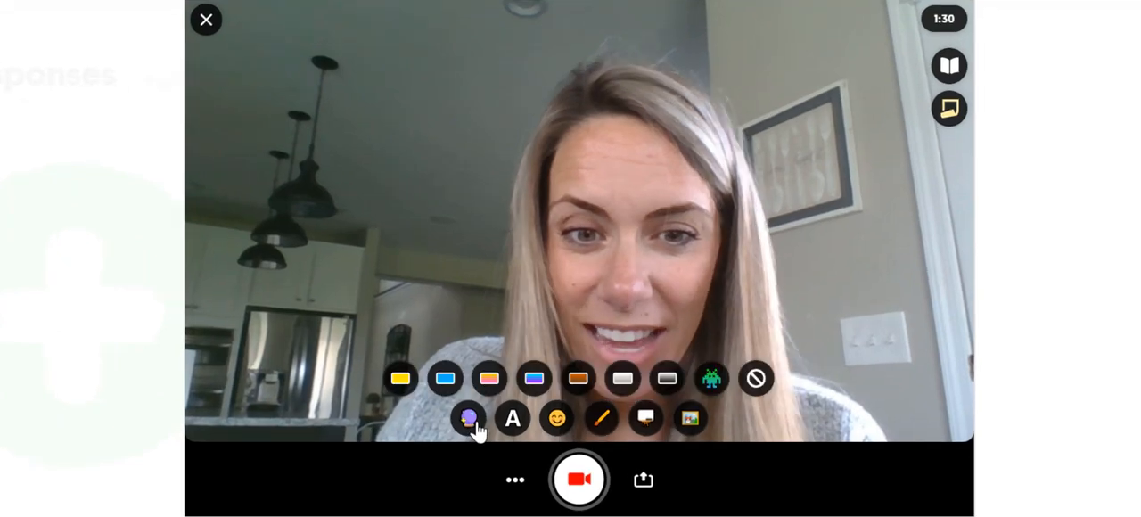
pyautogui.click(620, 380)
pyautogui.click(665, 380)
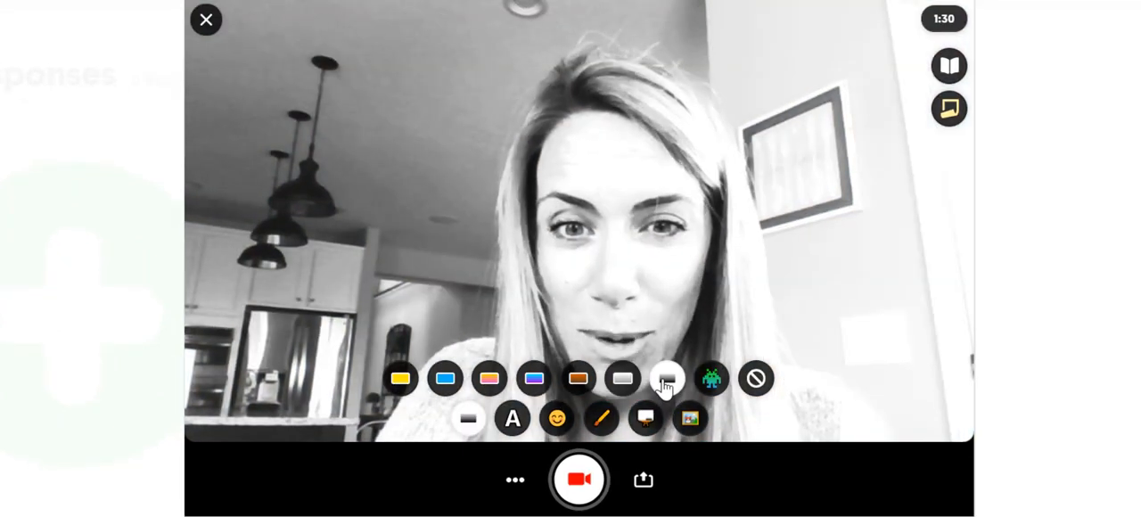
pyautogui.click(712, 379)
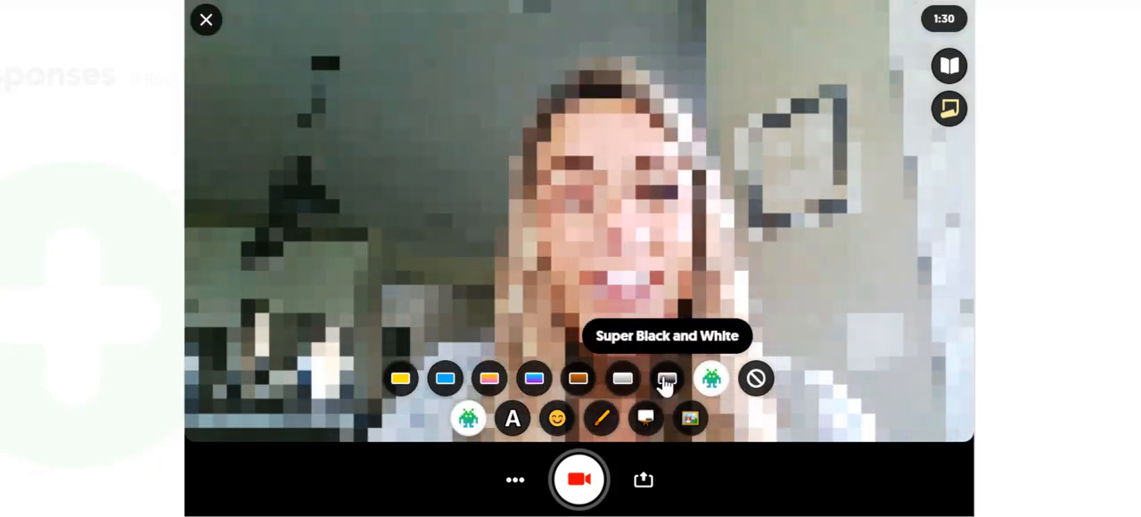
pyautogui.click(666, 379)
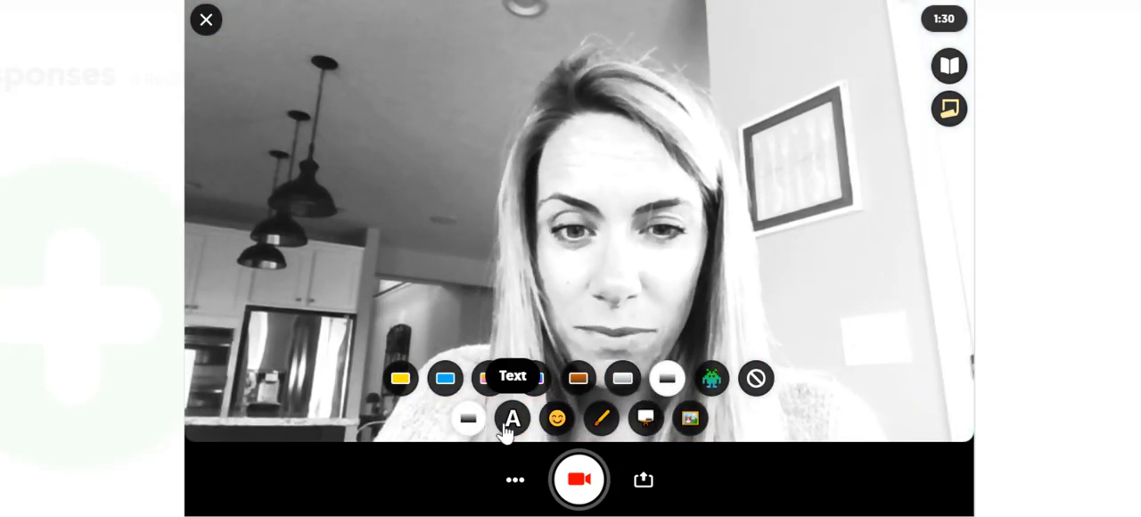
# Step: Add the first grinning face sticker to the video and move it onto the wall beside the picture frame
pyautogui.click(556, 422)
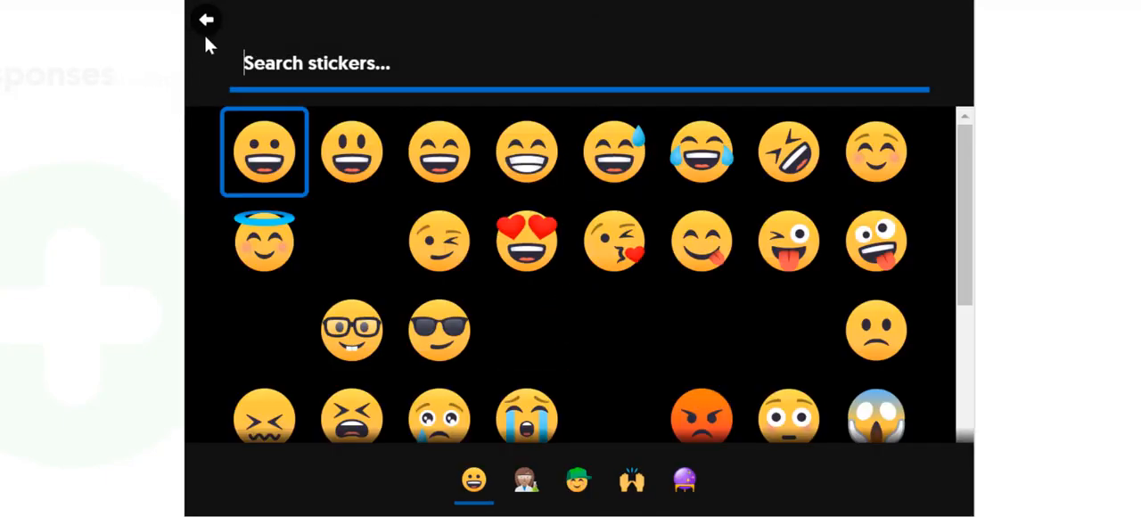
pyautogui.click(264, 148)
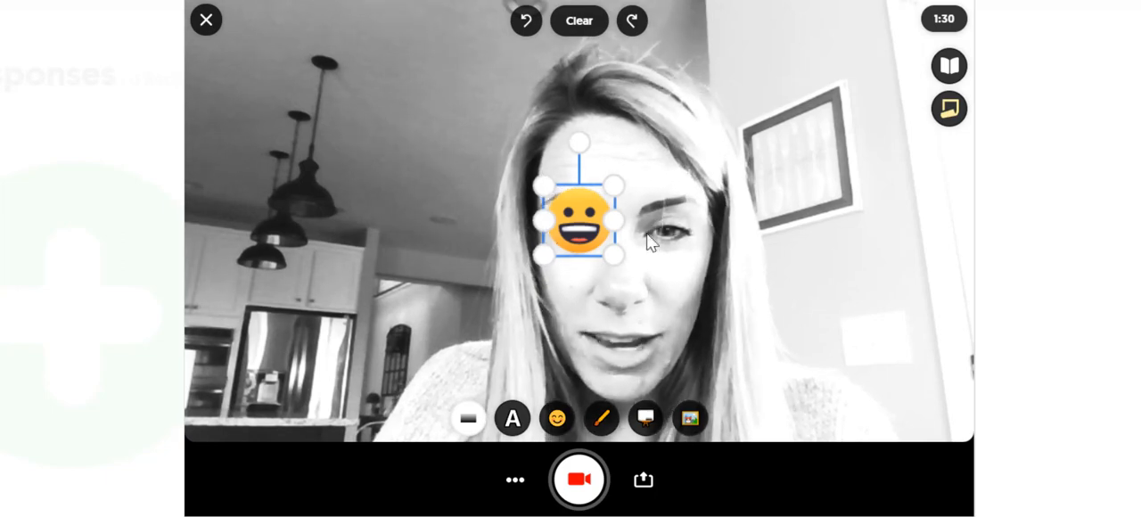
pyautogui.moveTo(546, 186); pyautogui.dragTo(843, 226)
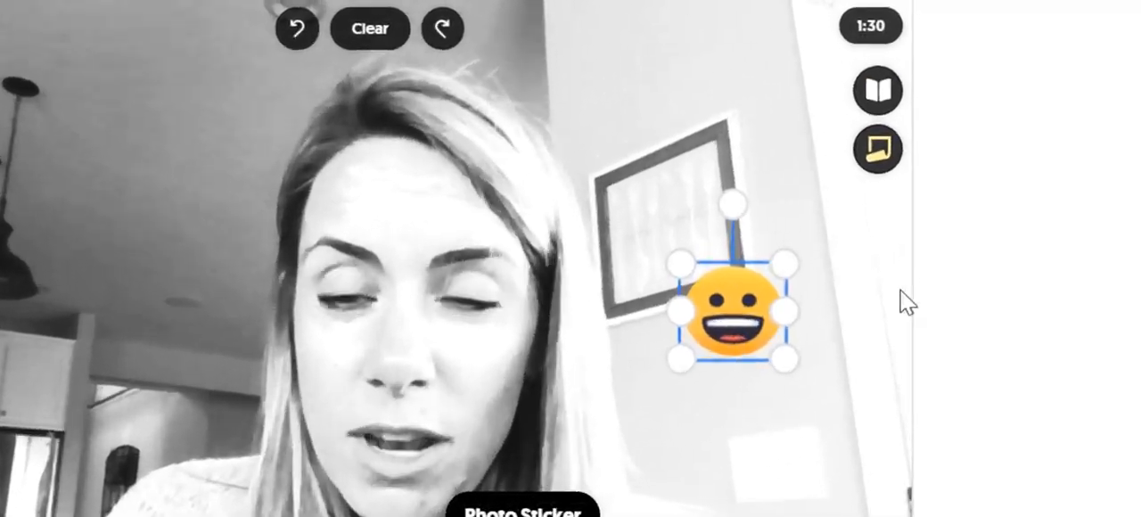
# Step: Add a sticky note reading "Remember to talk about ALL the differences." and move it off the video, beside the recorder
pyautogui.click(959, 139)
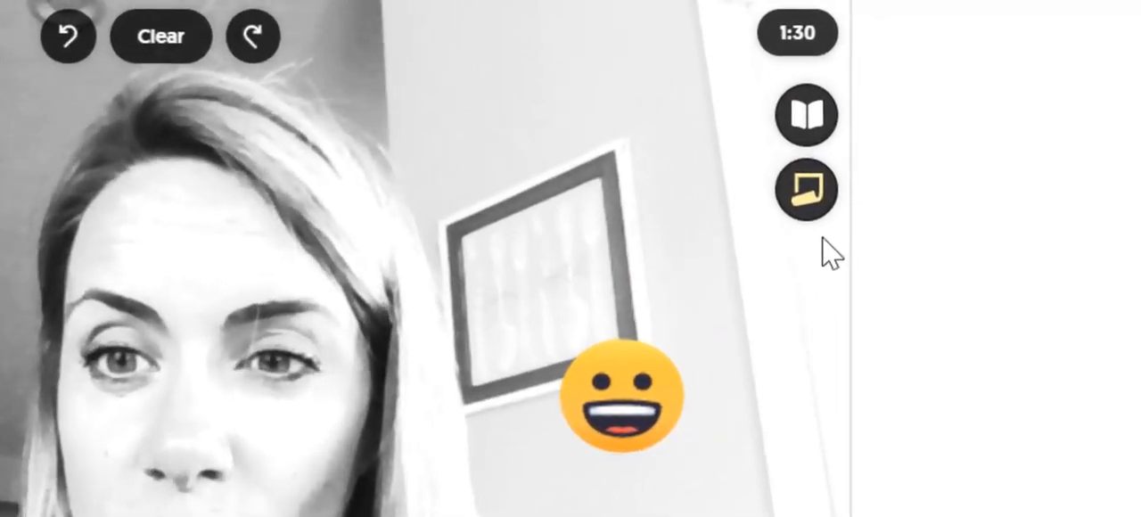
pyautogui.click(812, 207)
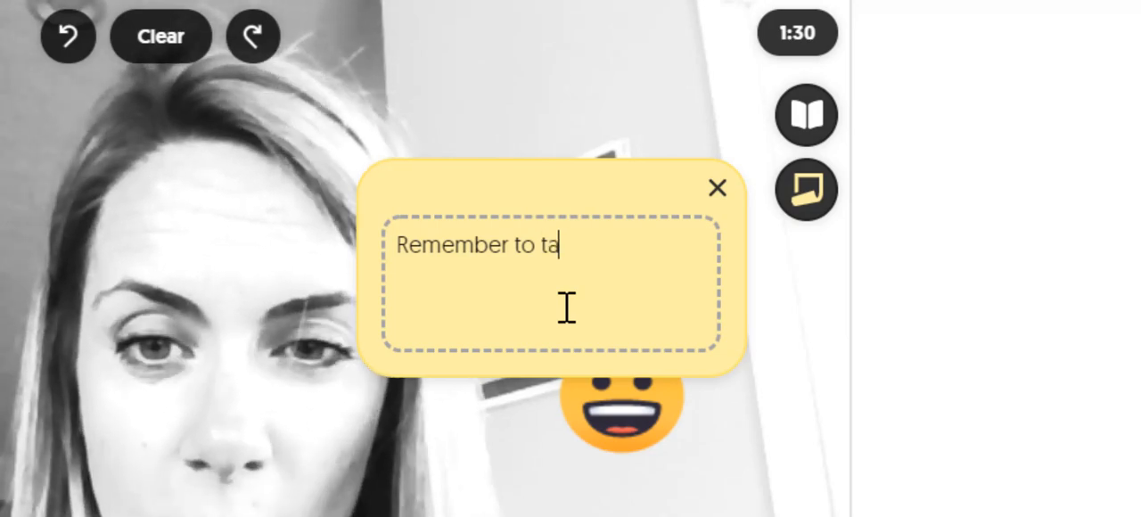
pyautogui.write('Remember to talk about A')
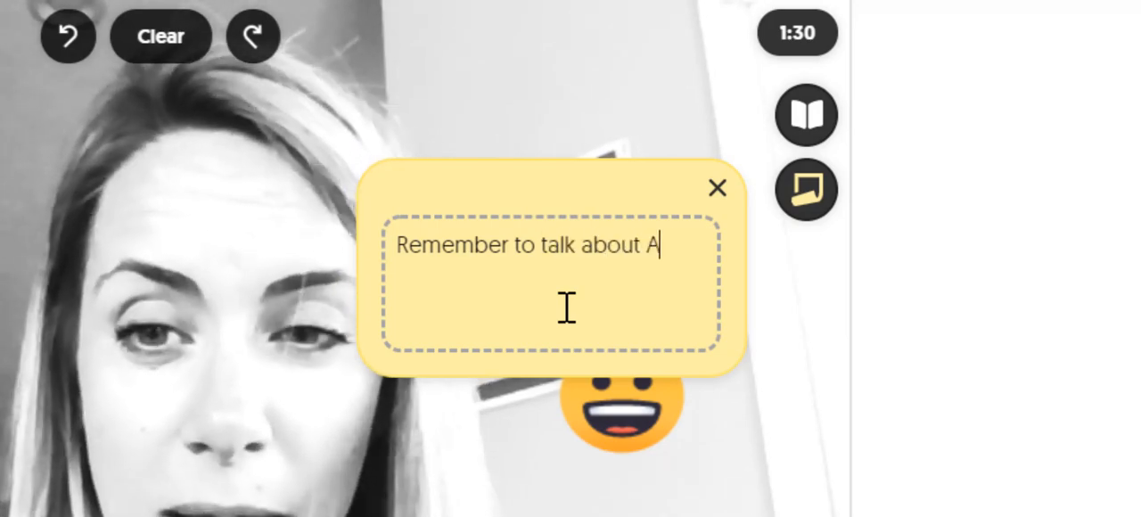
pyautogui.write('LL the differences.')
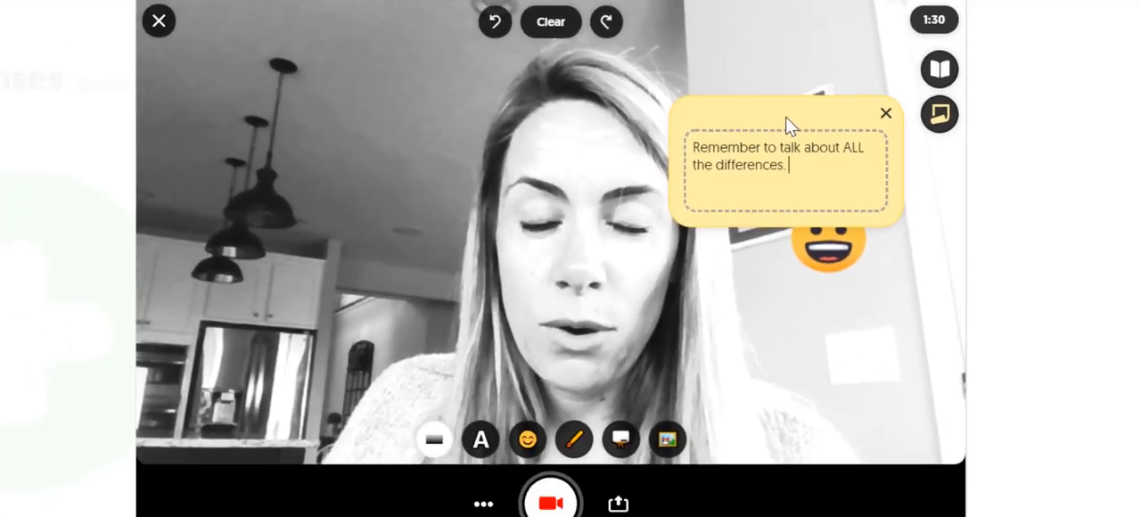
pyautogui.moveTo(553, 195); pyautogui.dragTo(1031, 277)
pyautogui.moveTo(1077, 159); pyautogui.dragTo(1102, 157)
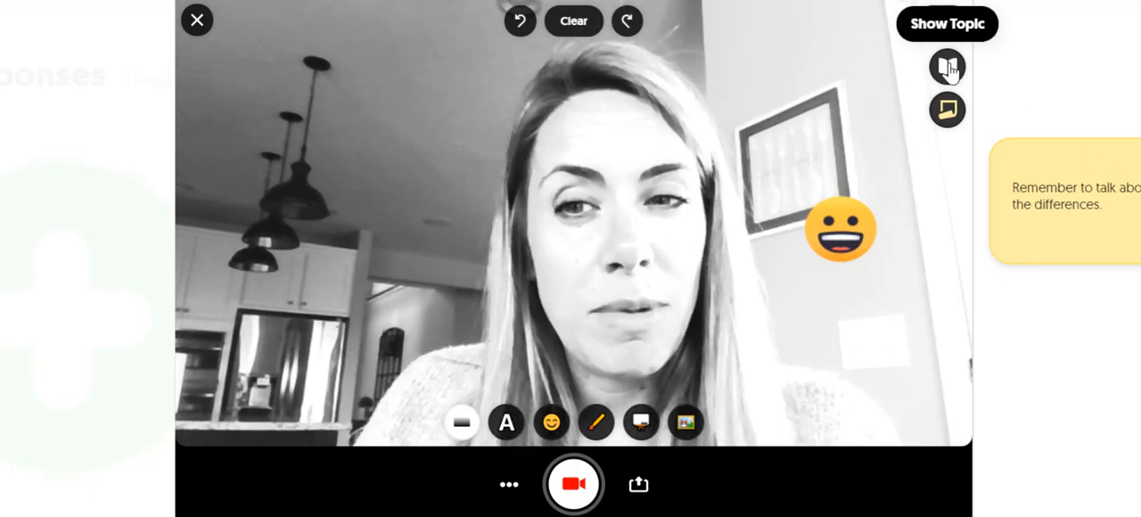
# Step: Show the topic prompt over the camera view, read it, and hide it again
pyautogui.click(948, 71)
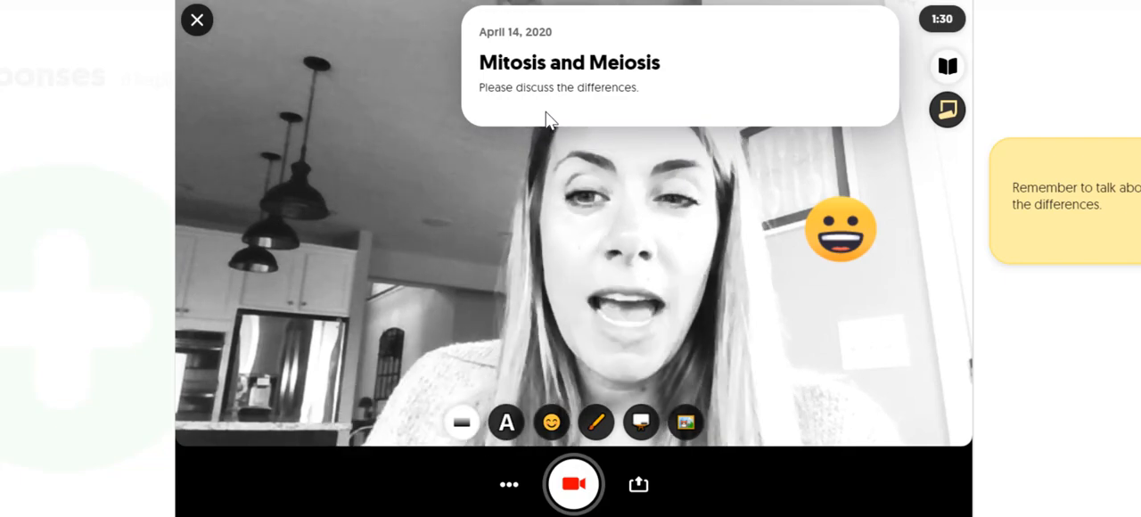
pyautogui.click(949, 67)
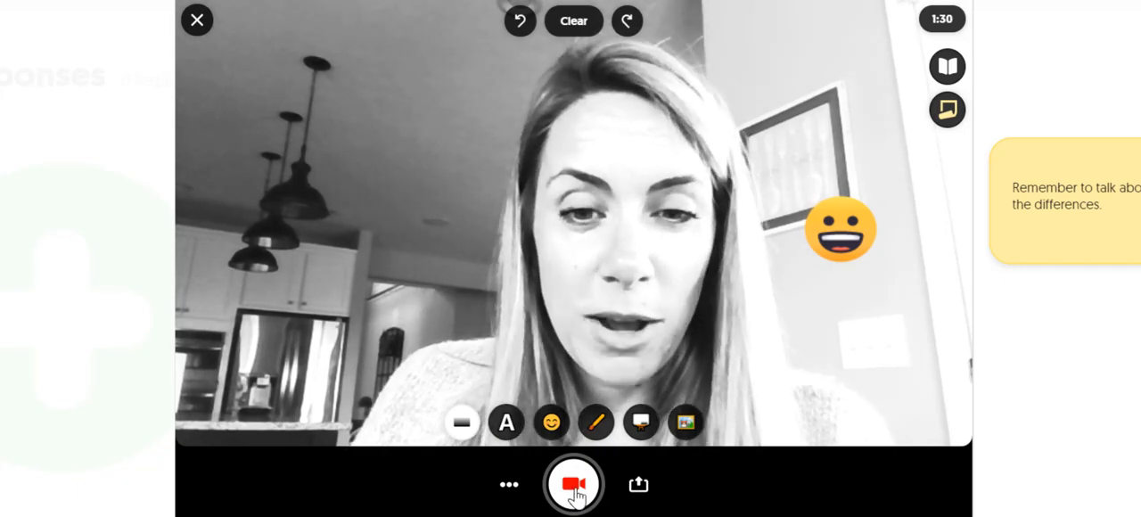
# Step: Record a clip of about 13 seconds, pause the recording, and accept the clip without edits to reach the selfie stage
pyautogui.click(573, 486)
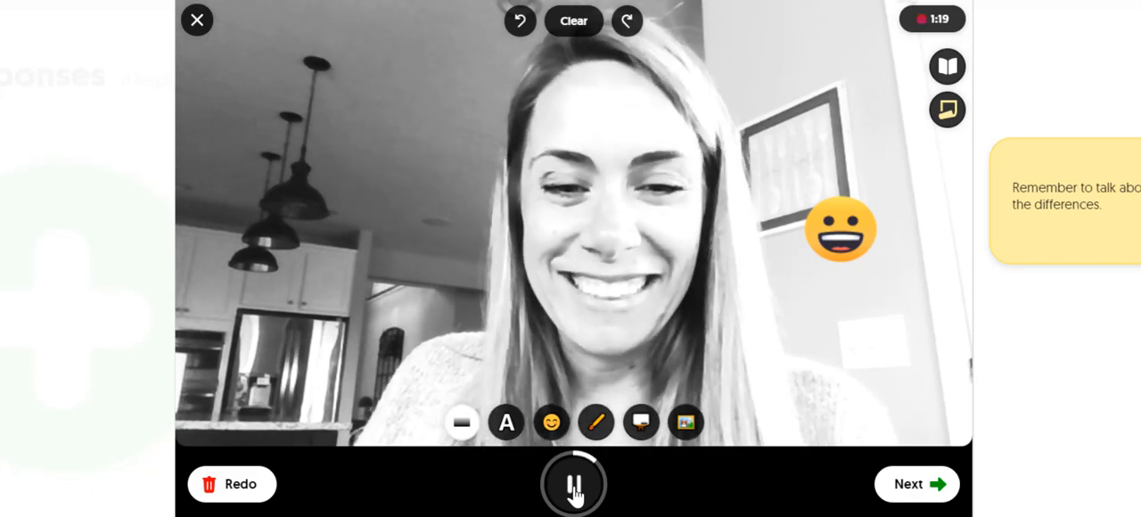
pyautogui.rightClick(576, 486)
pyautogui.click(576, 485)
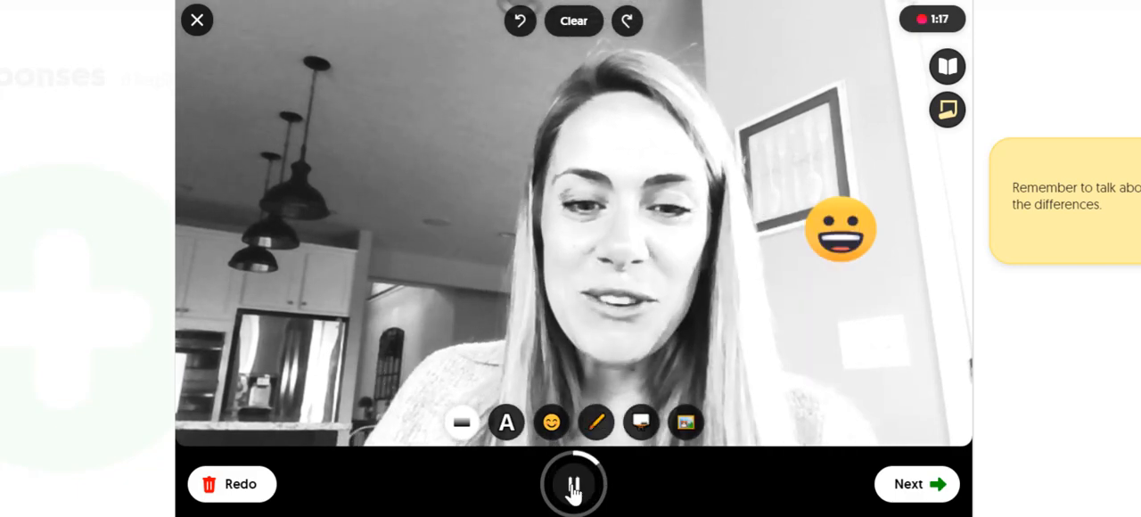
pyautogui.click(575, 489)
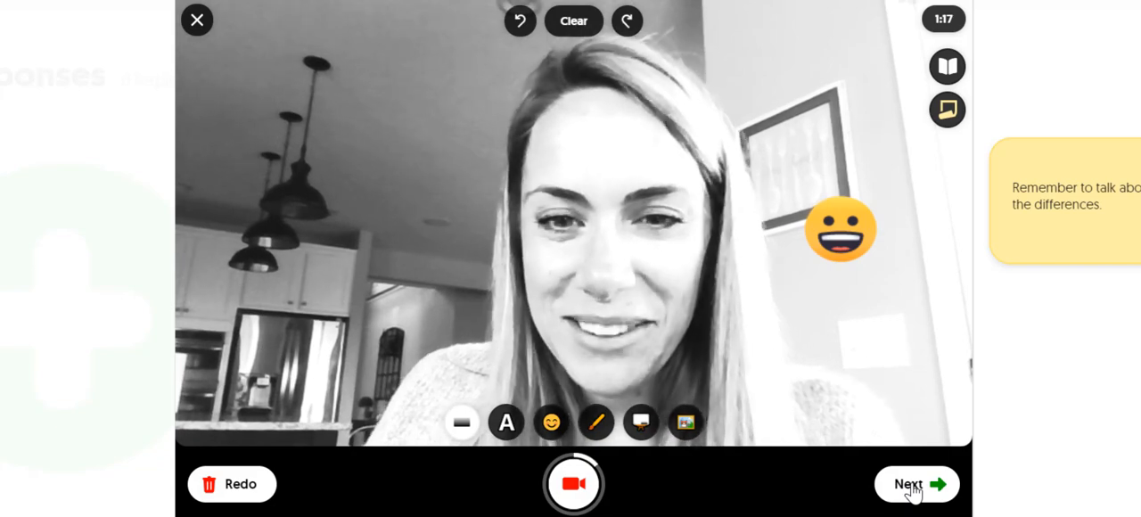
pyautogui.click(909, 487)
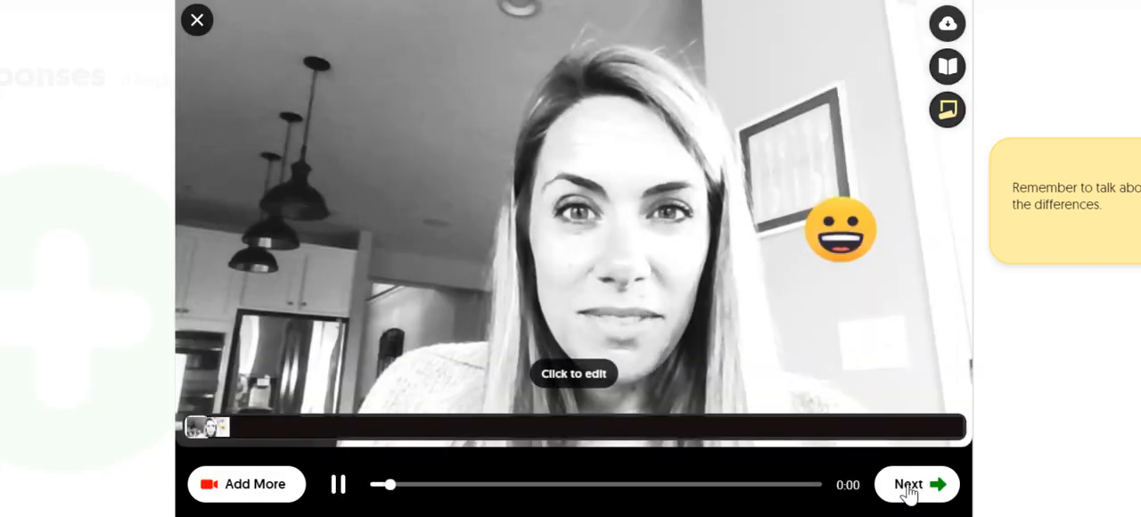
pyautogui.click(909, 487)
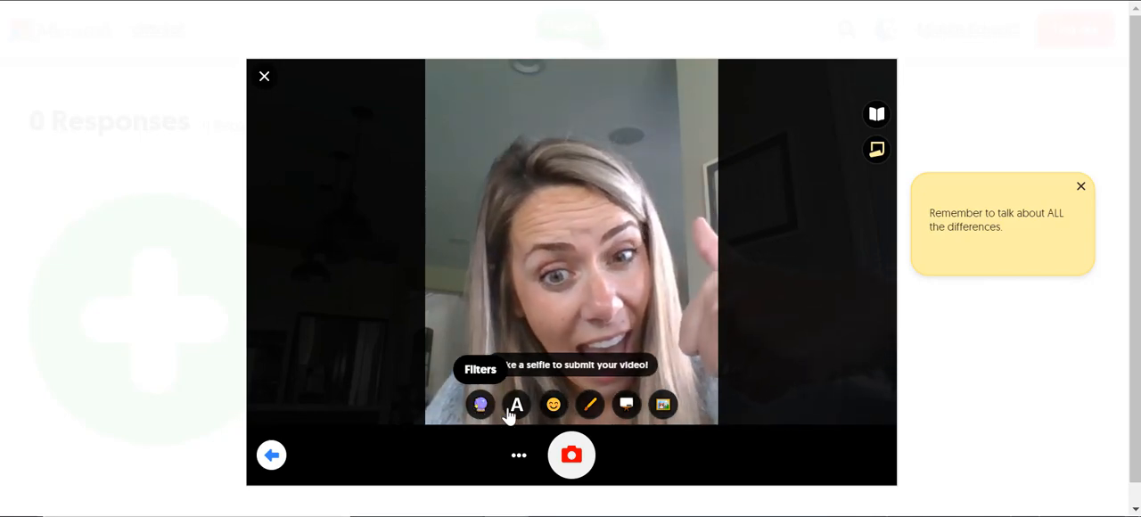
# Step: Take a selfie for the response, apply the same black-and-white filter as the video, and proceed to the submission form
pyautogui.click(571, 456)
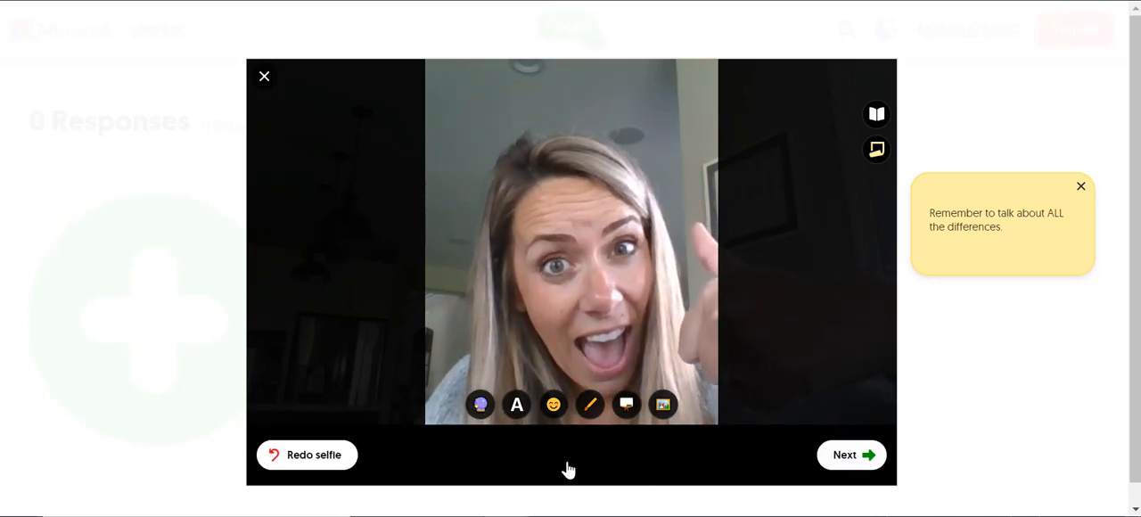
pyautogui.click(481, 406)
pyautogui.click(645, 372)
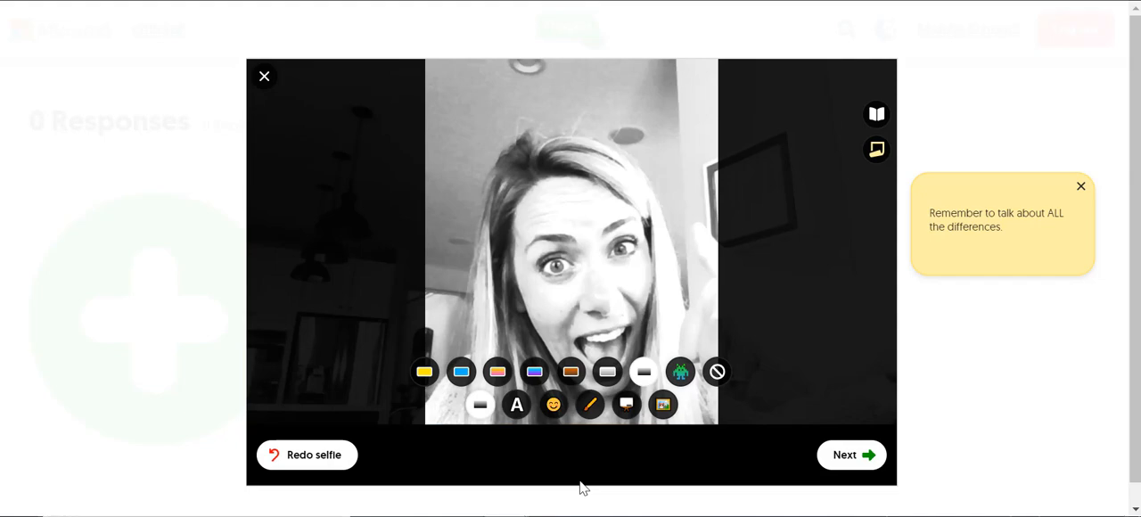
pyautogui.click(857, 462)
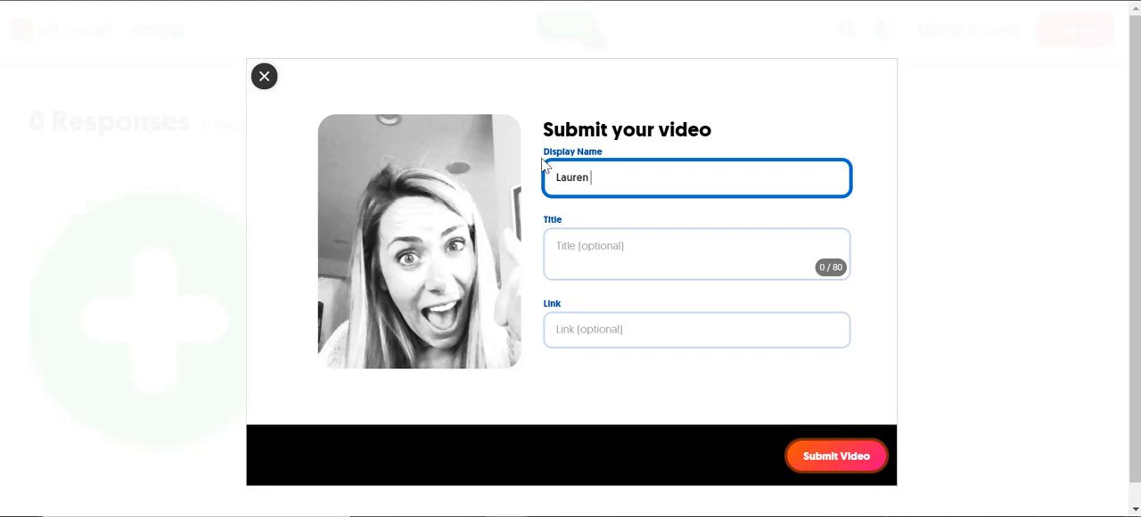
# Step: Submit the video with the optional title and link left empty, and complete the submission without downloading anything
pyautogui.click(618, 245)
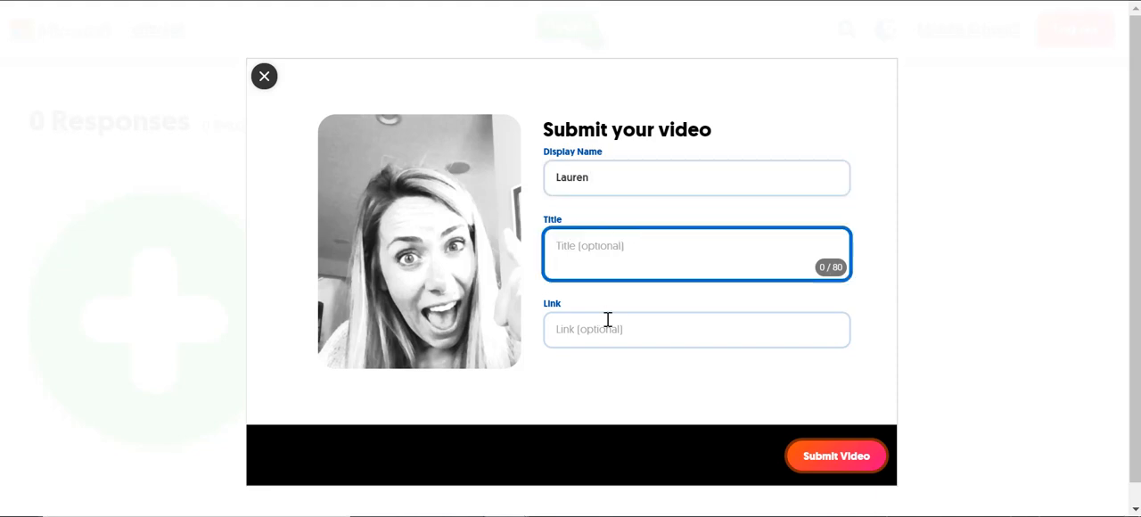
pyautogui.click(607, 319)
pyautogui.click(862, 461)
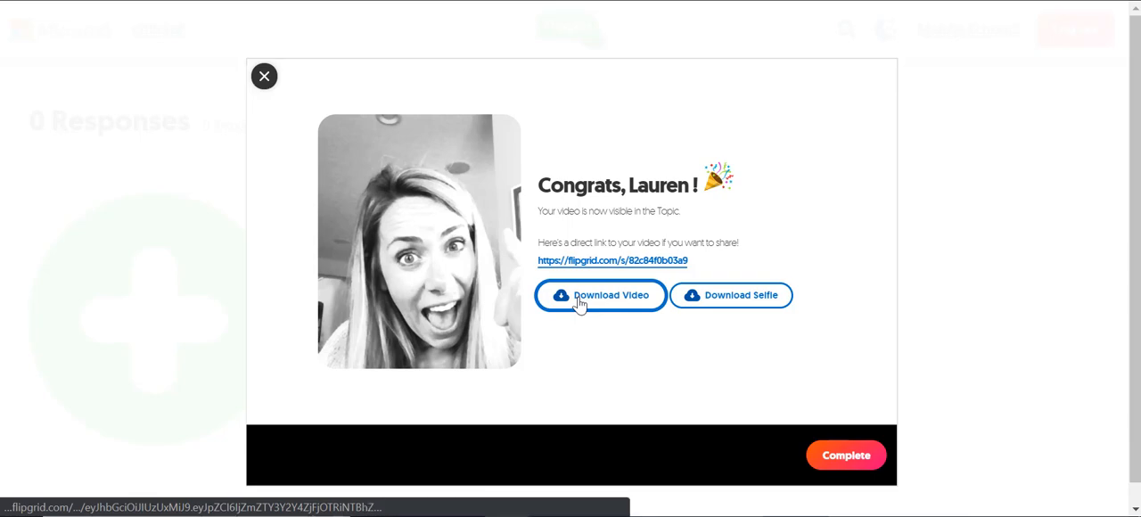
pyautogui.click(845, 462)
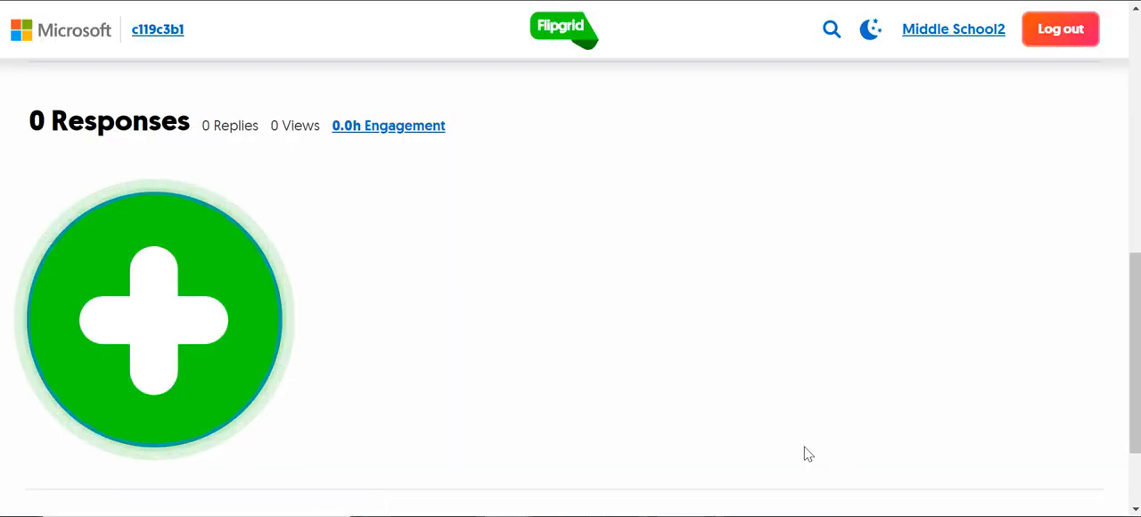
# Step: Open the submitted response from the topic page's response list and pause its playback
pyautogui.scroll(-2, 473, 323)
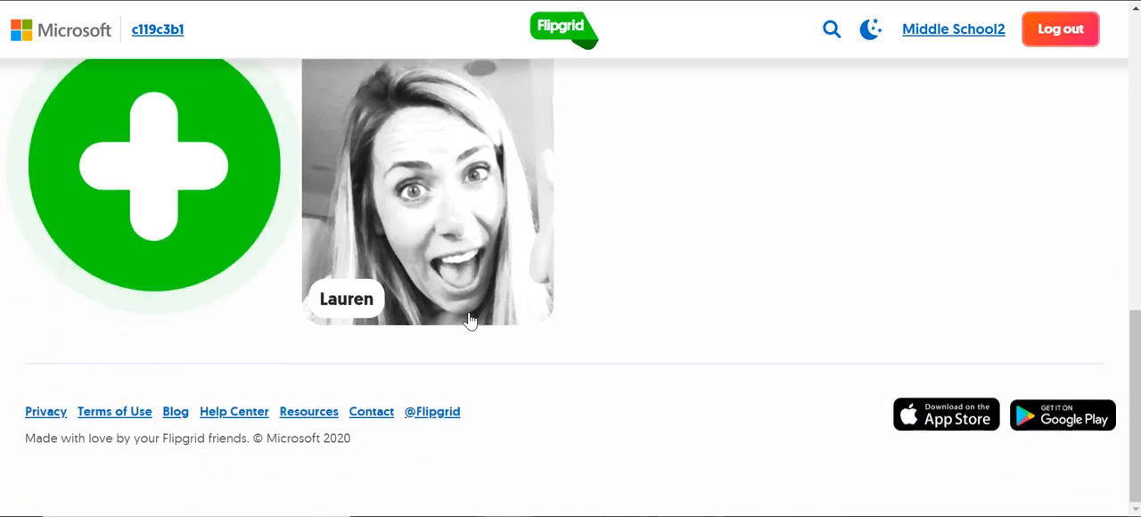
pyautogui.click(457, 223)
pyautogui.click(317, 323)
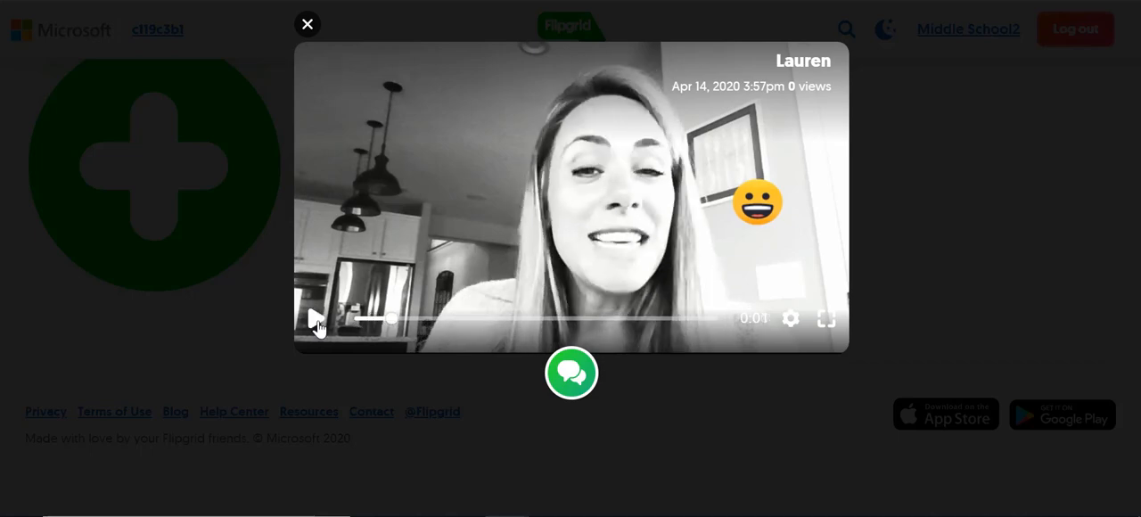